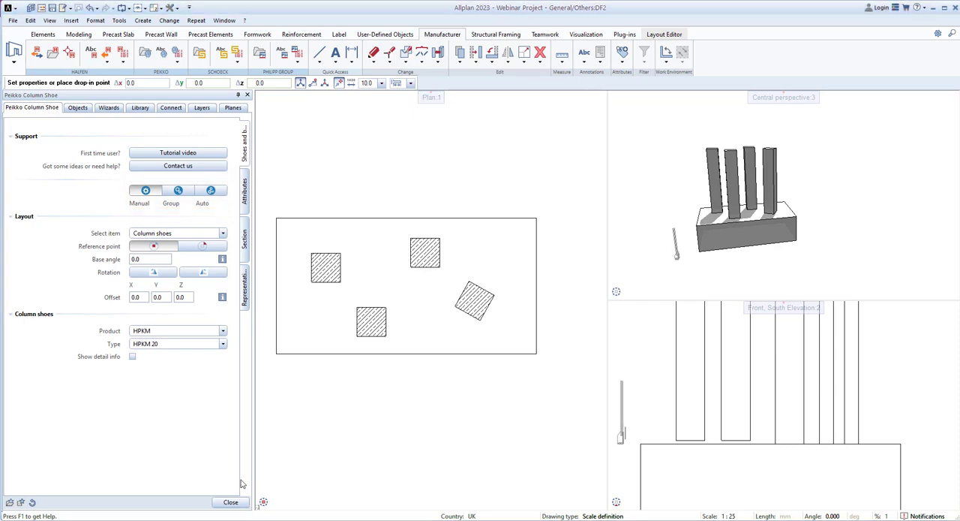
Switch the column shoe placement mode to Group, to Auto, and back to Manual.
click(178, 192)
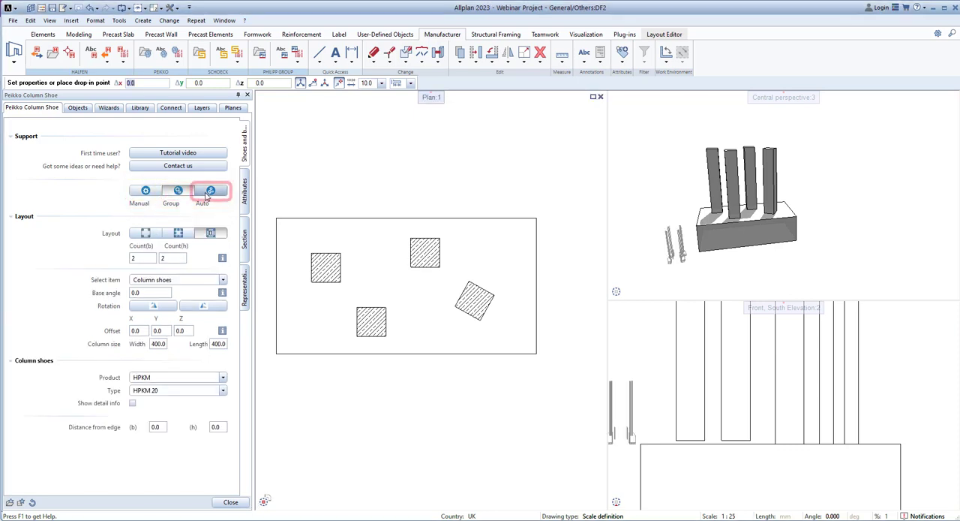
click(210, 192)
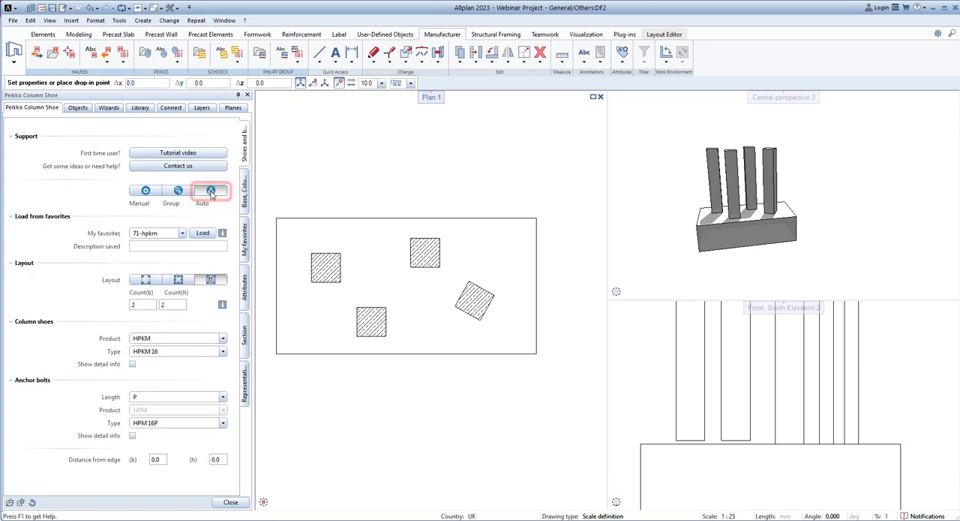
click(147, 191)
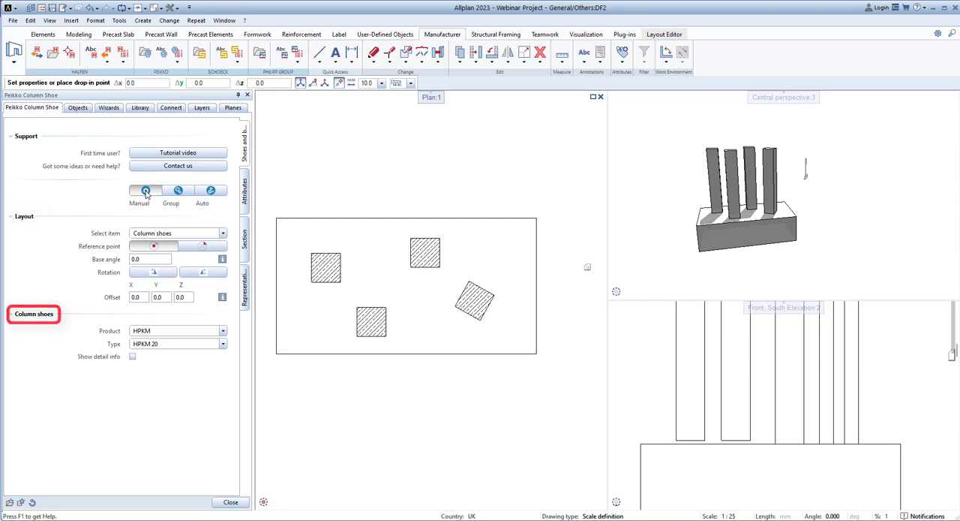
Change the item for manual placement to anchor bolts and return it to column shoes.
click(152, 237)
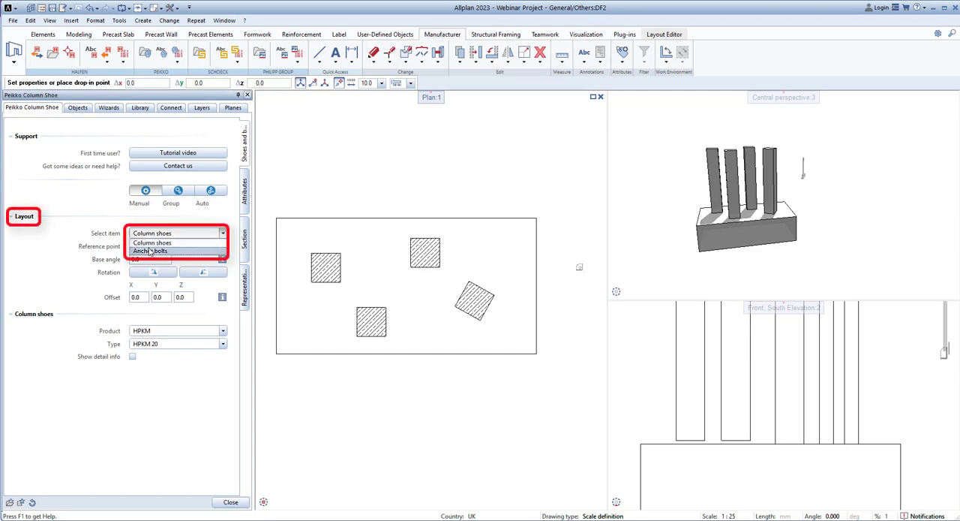
click(150, 250)
click(153, 232)
click(153, 232)
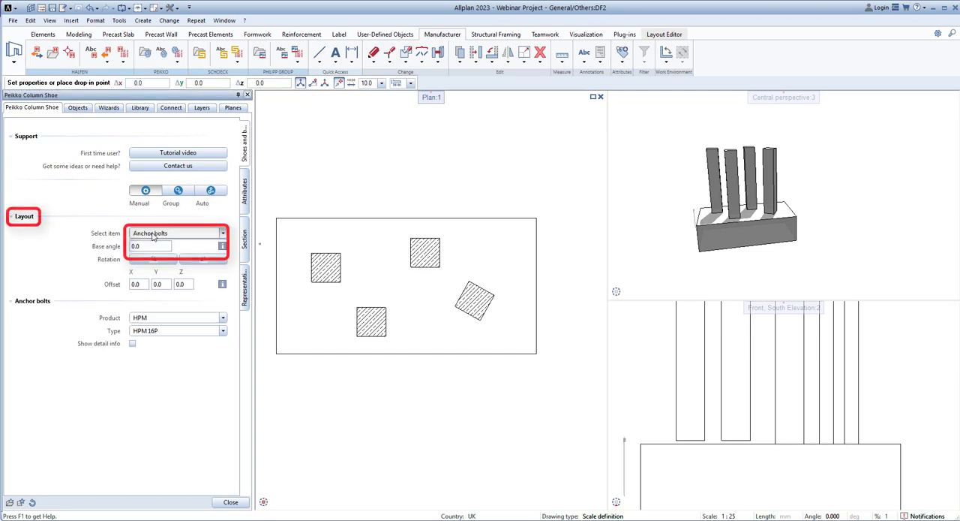
click(153, 232)
click(153, 243)
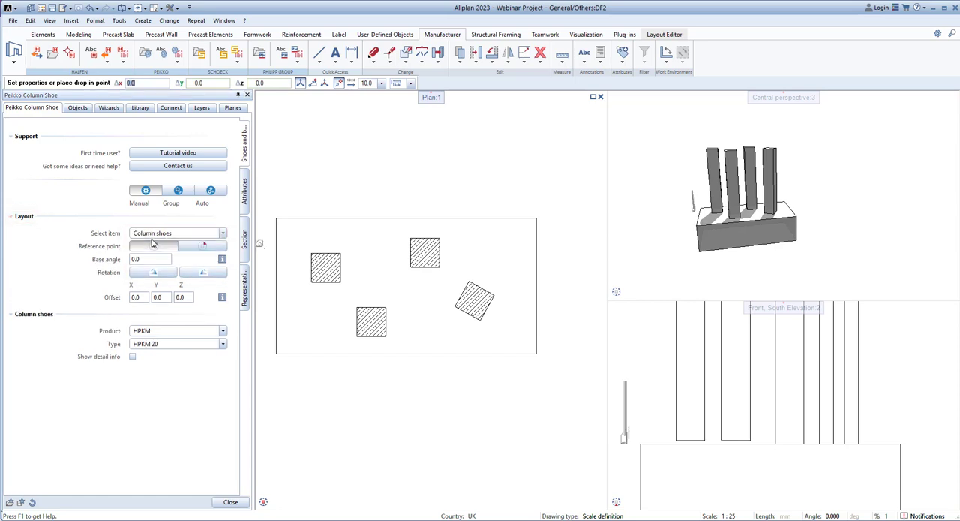
Compare the centre and corner reference points for the column shoe on the lower-middle column, and keep the corner one.
click(150, 248)
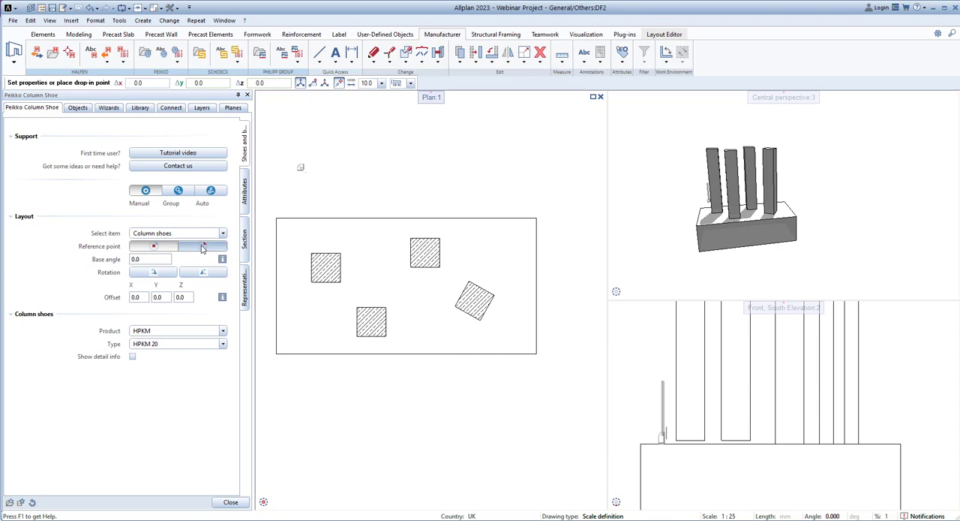
scroll(377, 315, up, 5)
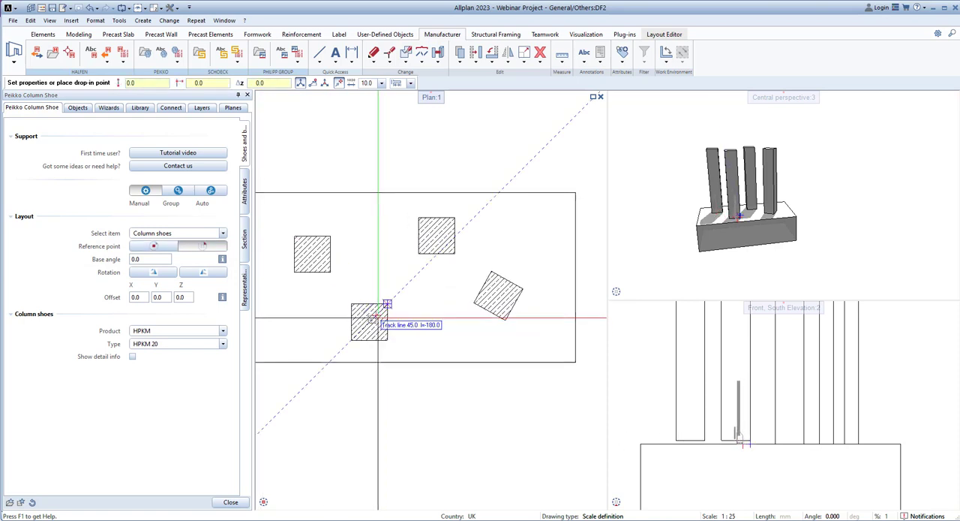
scroll(378, 314, up, 3)
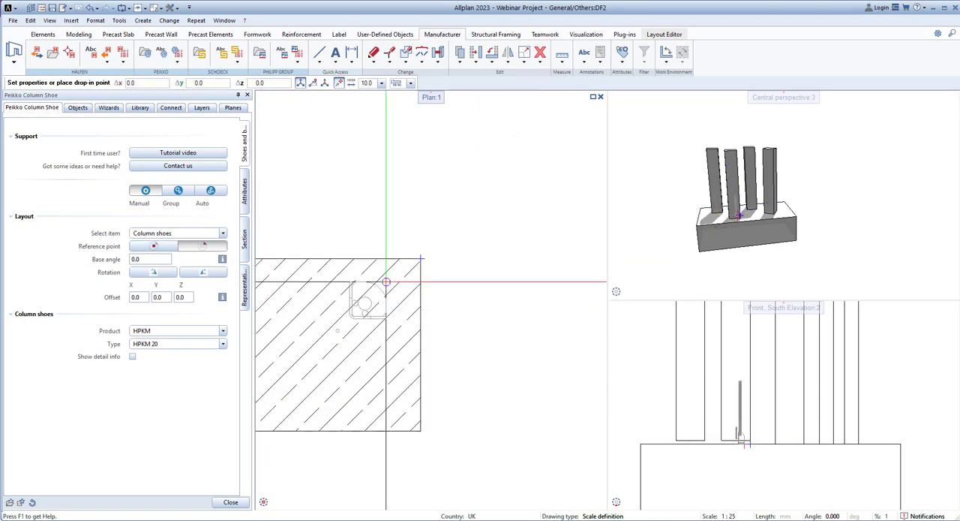
click(153, 246)
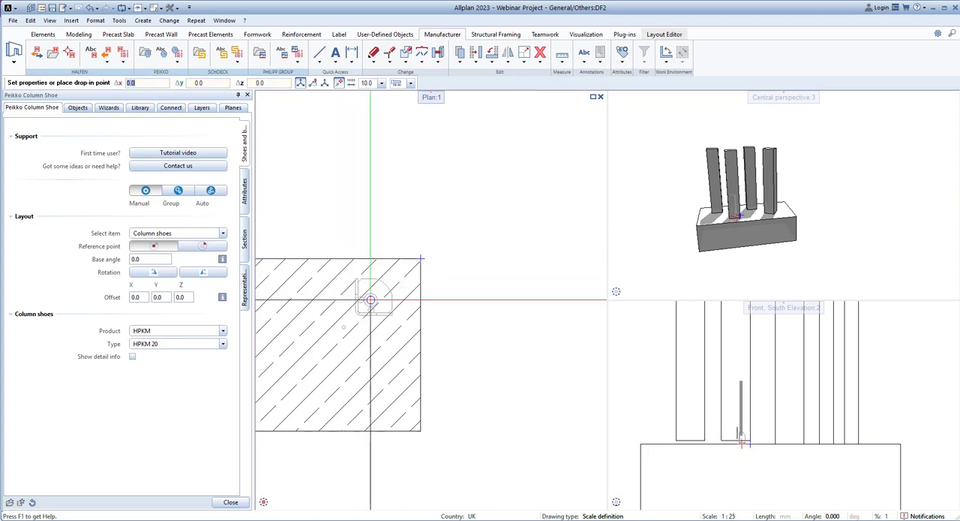
click(204, 246)
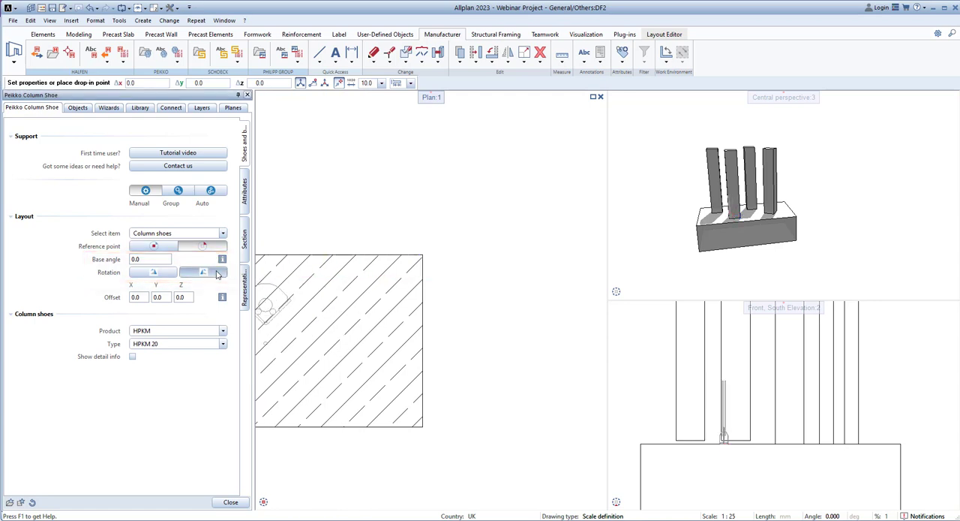
middle_drag(359, 309, 464, 313)
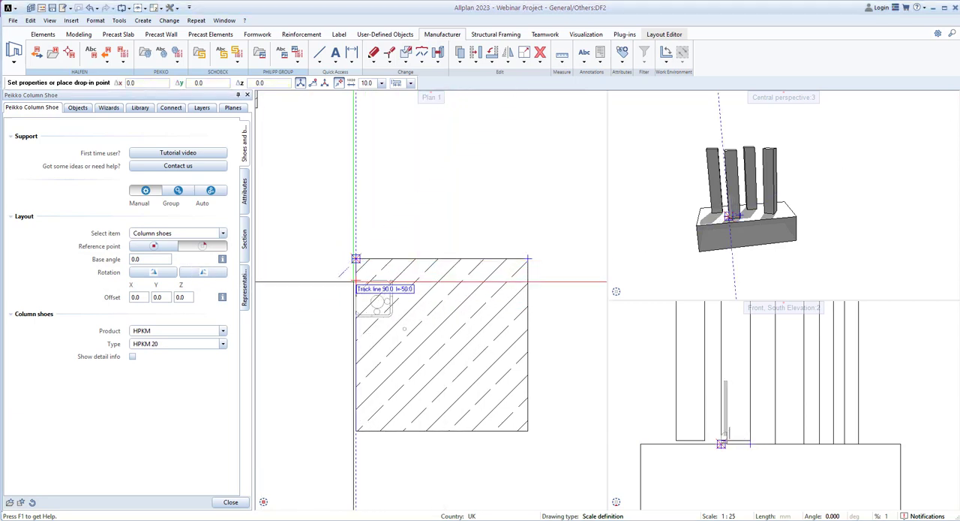
Change the column shoe product to BOLDA and return it to HPKM.
click(192, 331)
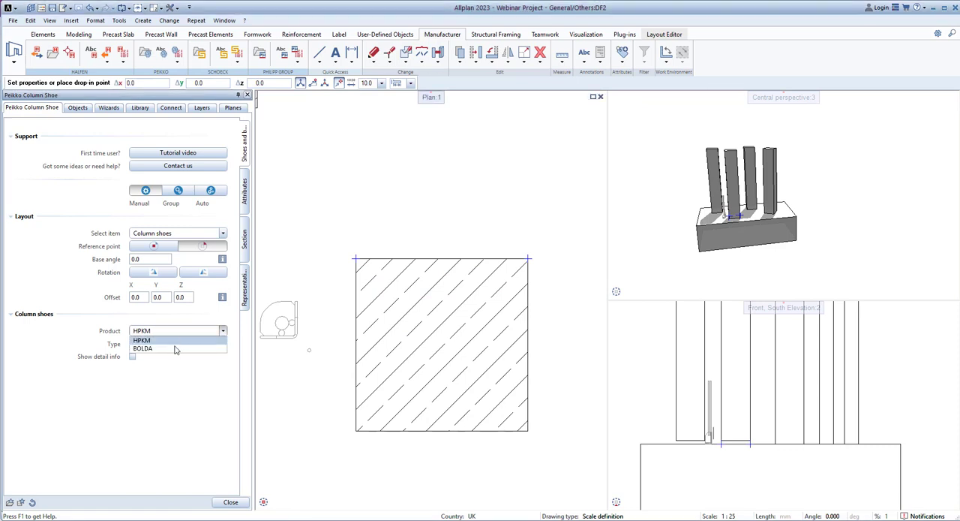
click(143, 348)
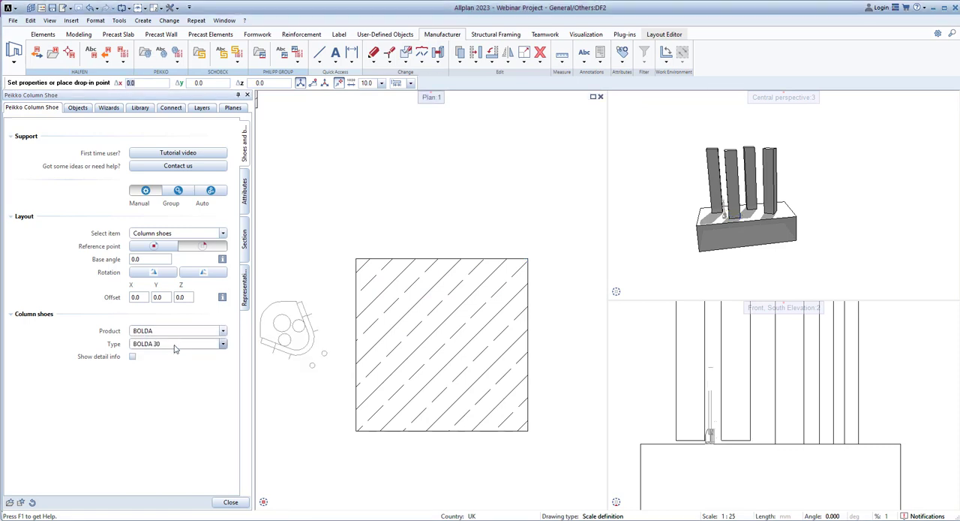
click(168, 333)
click(166, 342)
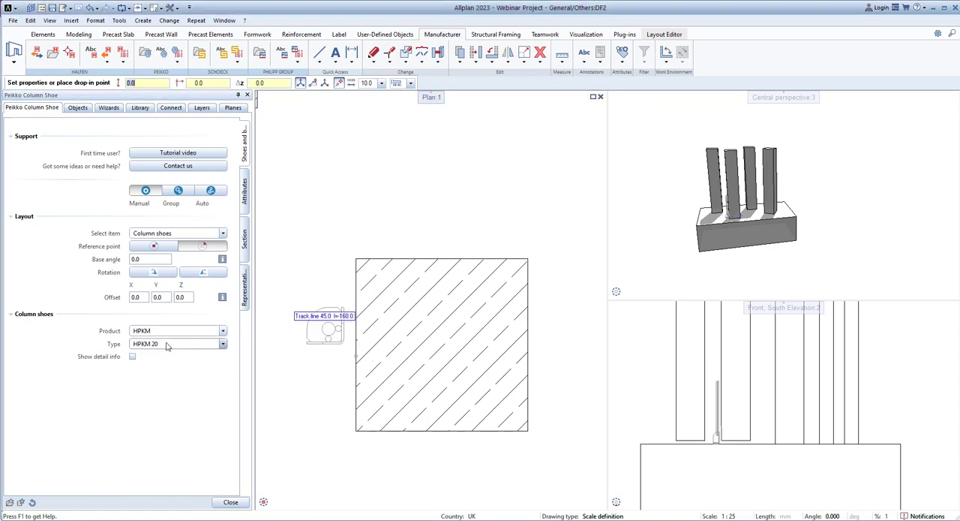
Place a single HPKM 20 column shoe at the upper-left corner of the lower-middle column in the plan.
click(166, 345)
click(167, 345)
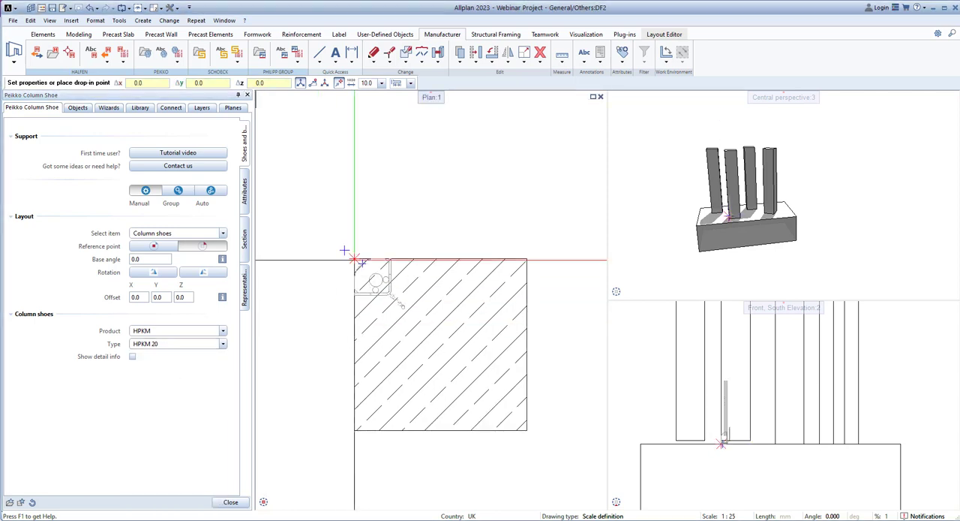
click(355, 258)
Switch to group placement, compare the available layouts, and choose the layout with four corner shoes.
click(178, 192)
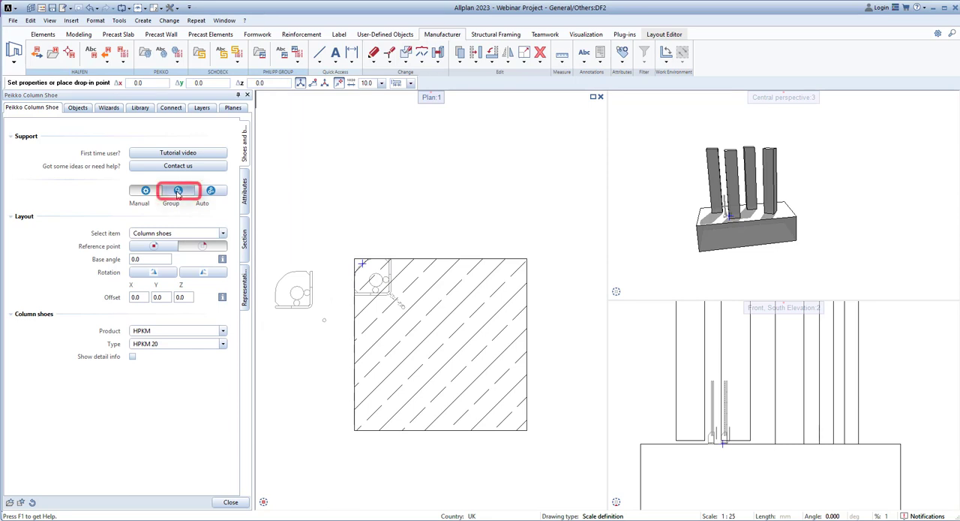
middle_drag(491, 354, 524, 435)
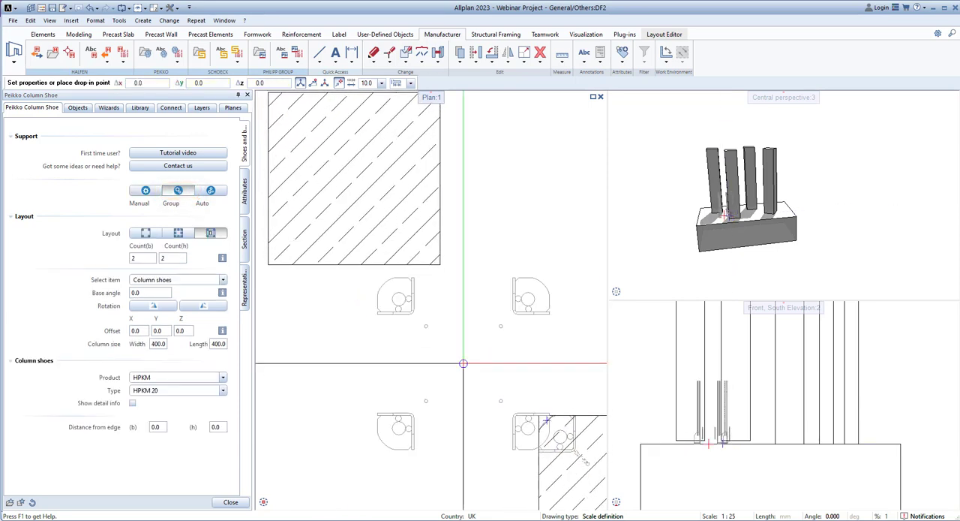
middle_drag(392, 296, 473, 405)
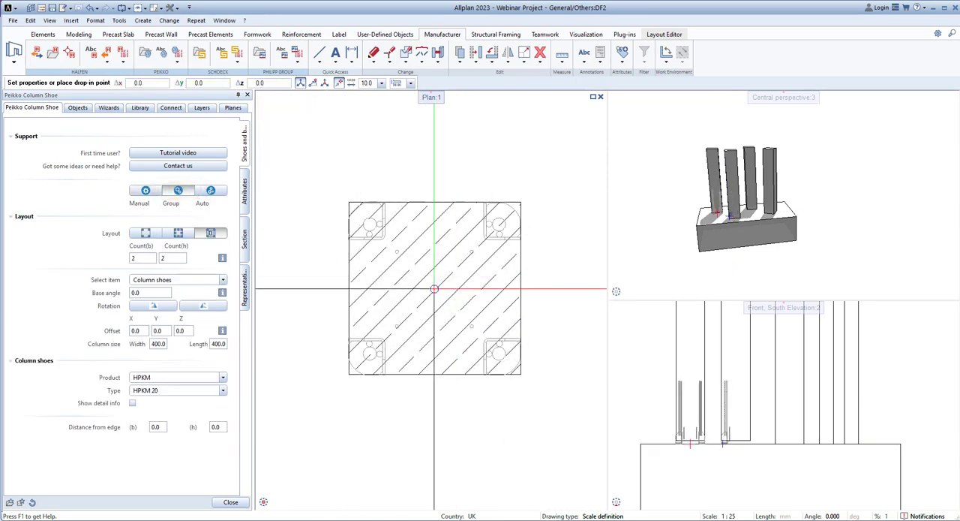
click(147, 234)
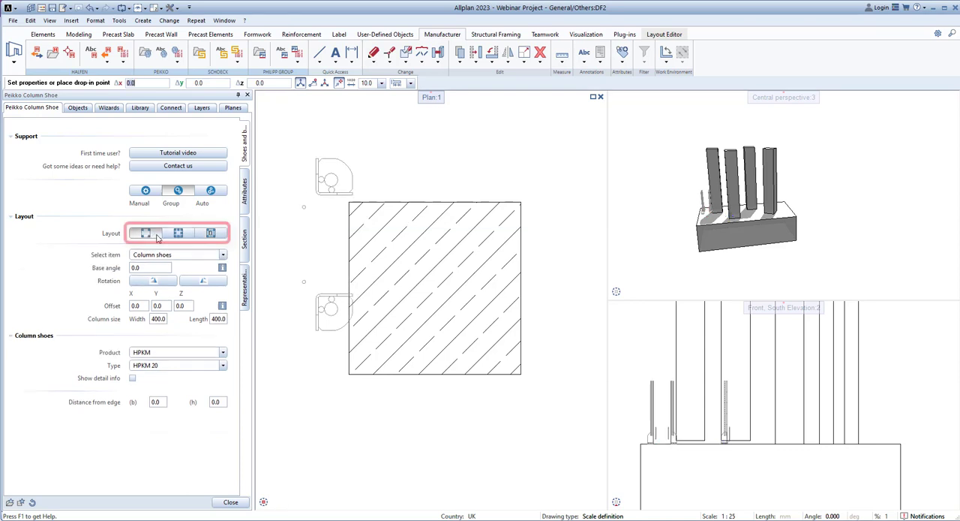
click(210, 233)
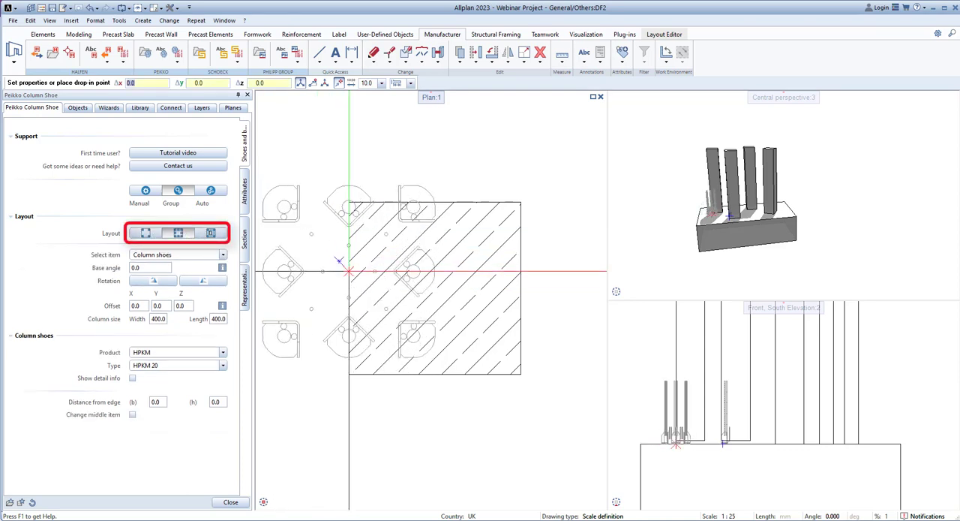
click(213, 234)
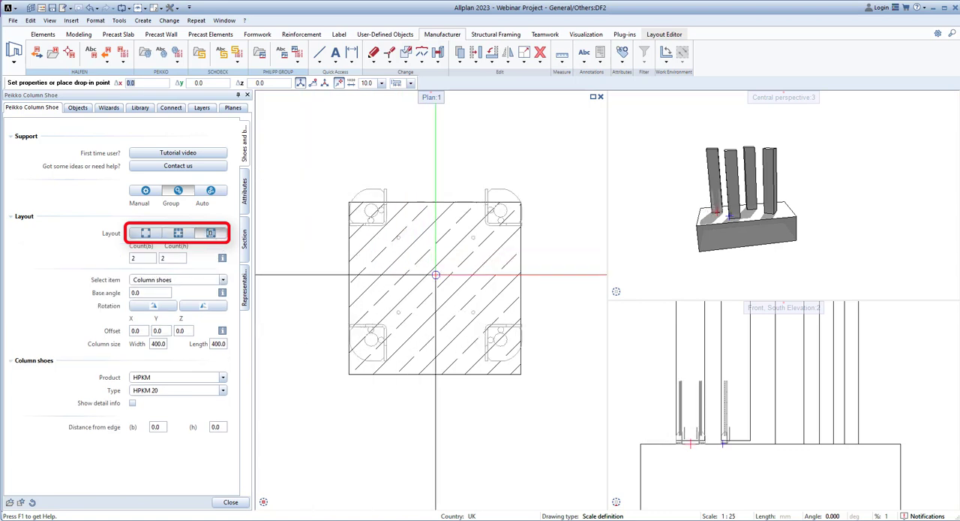
click(146, 233)
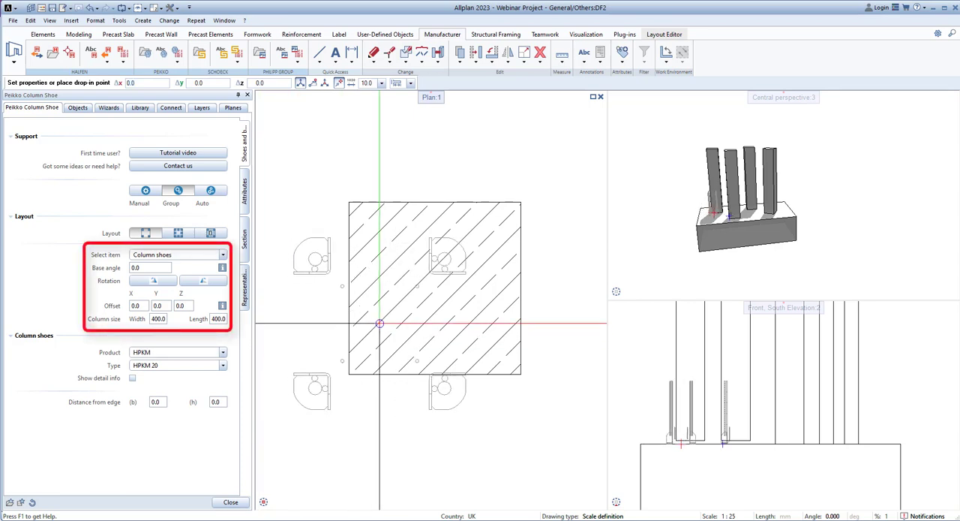
Set the shoe group's distance from edge (b) to 10.
click(159, 400)
text(10)
key(Return)
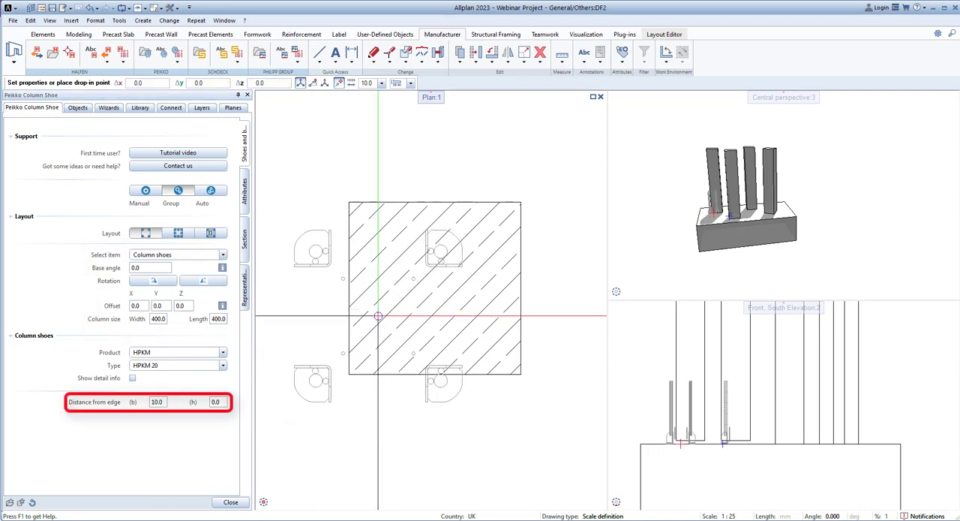
Position the shoe group at the midpoint between the upper-left and lower-right corners of the leftmost column.
right_click(350, 203)
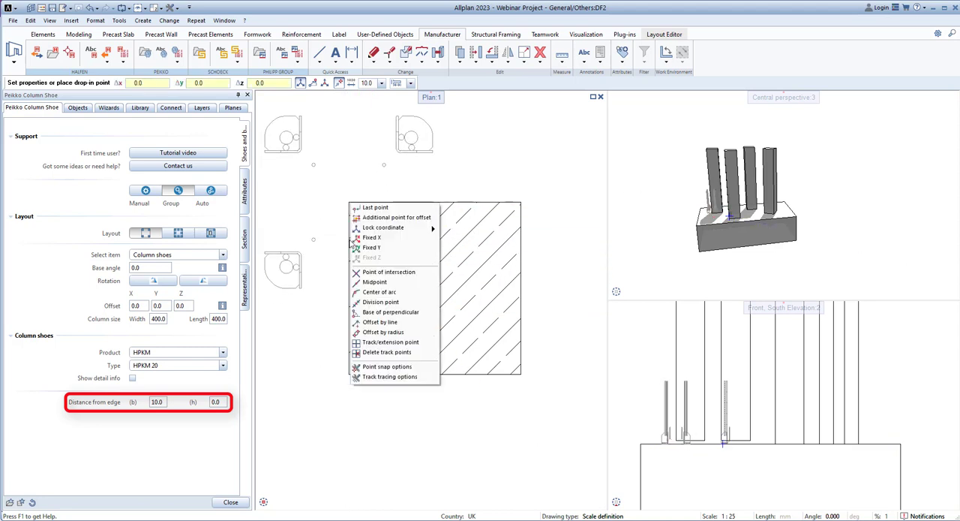
click(375, 281)
click(349, 201)
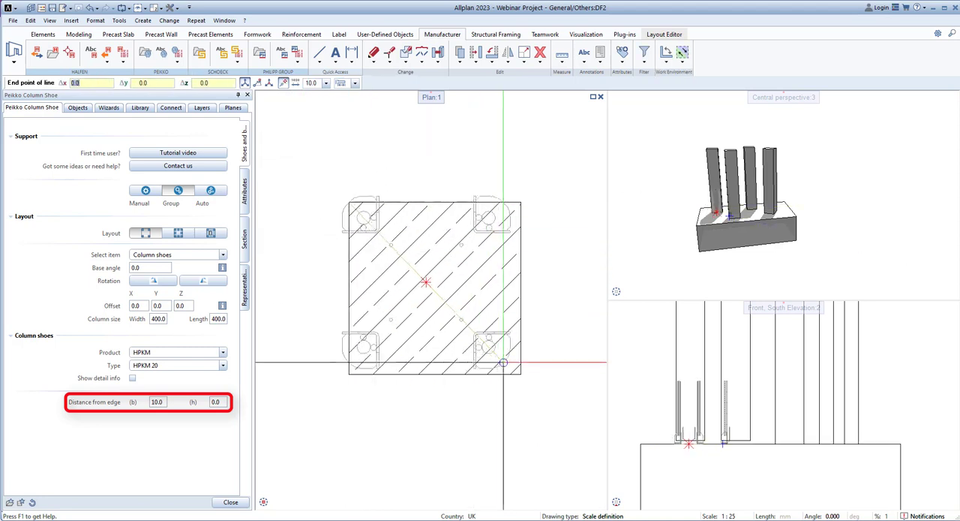
click(521, 373)
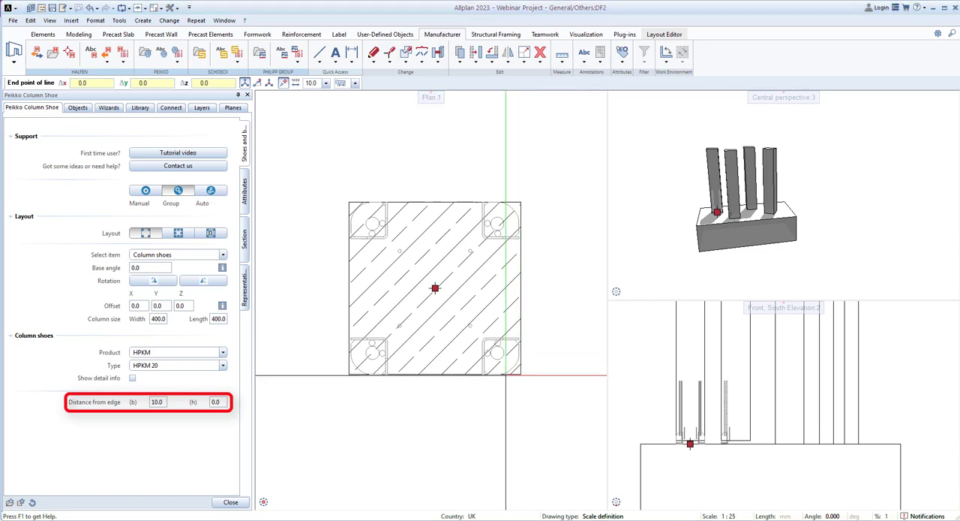
Set the group's distances from edge (h) and (b) to 50 and change the layout to eight shoes.
double_click(216, 402)
text(50)
key(Return)
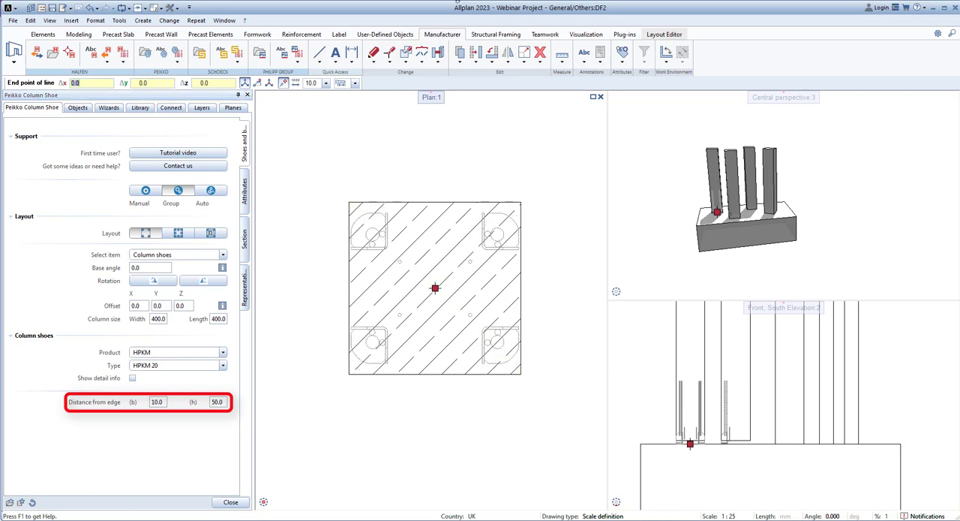
click(158, 402)
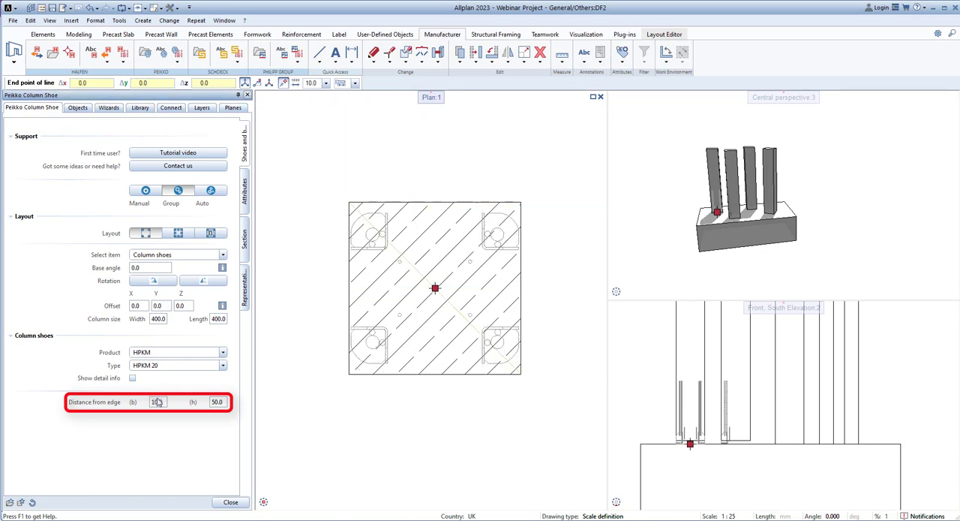
text(50)
key(Return)
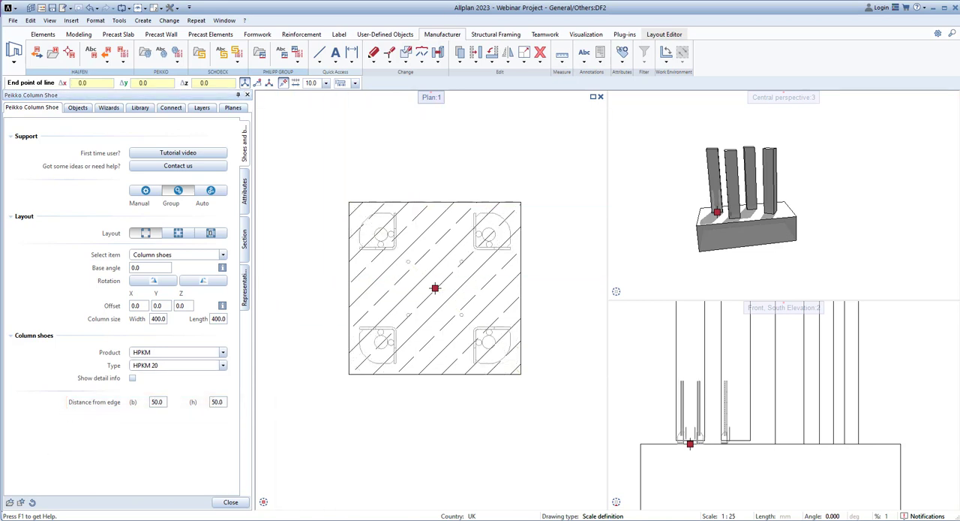
click(178, 233)
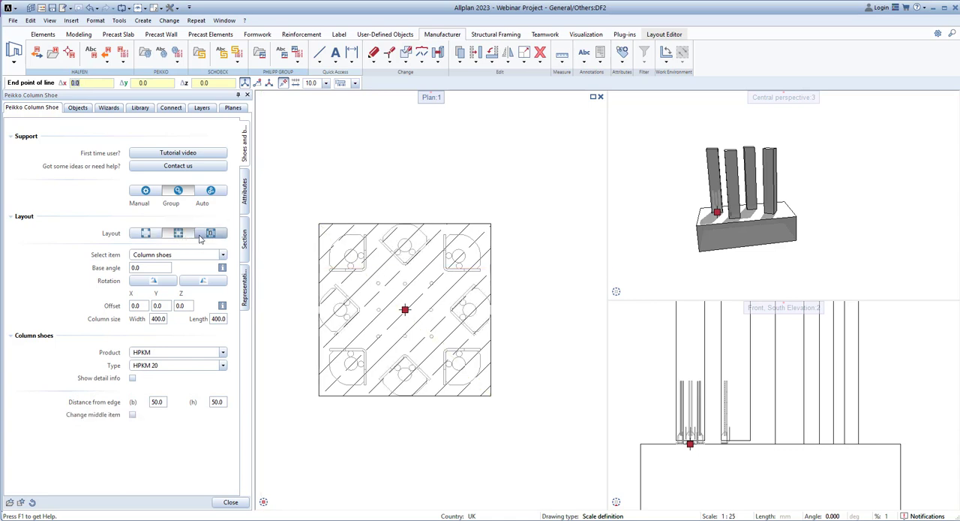
Switch to automatic placement and select the leftmost column and the foundation below it as the connection's parts.
click(211, 191)
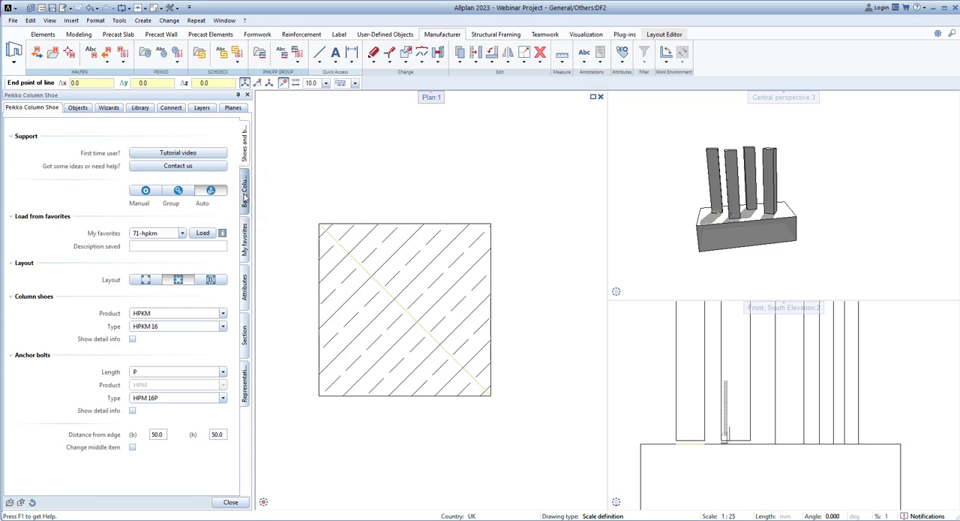
click(245, 196)
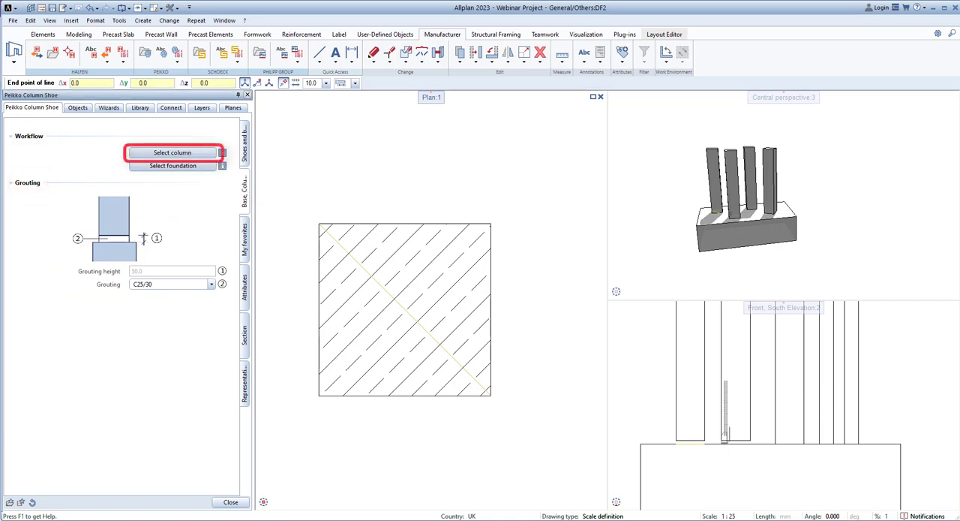
click(172, 152)
click(383, 255)
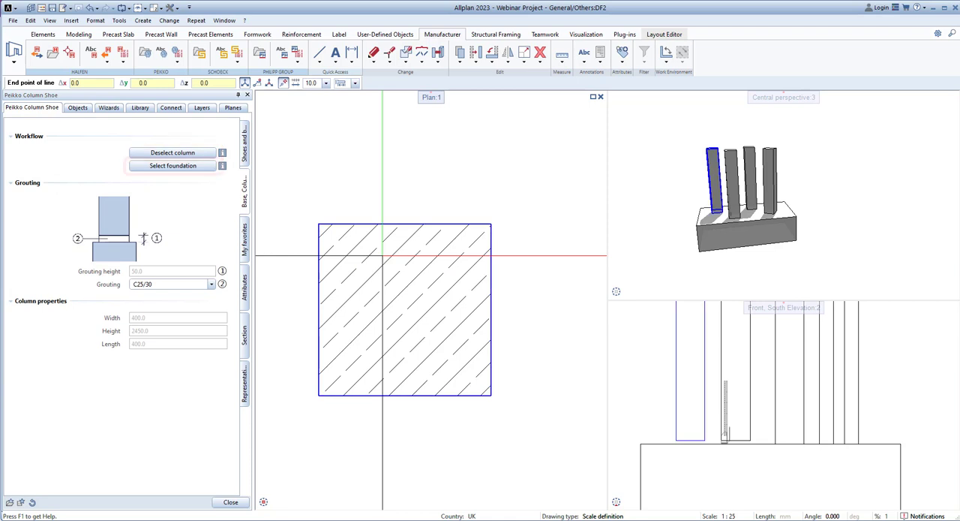
click(172, 166)
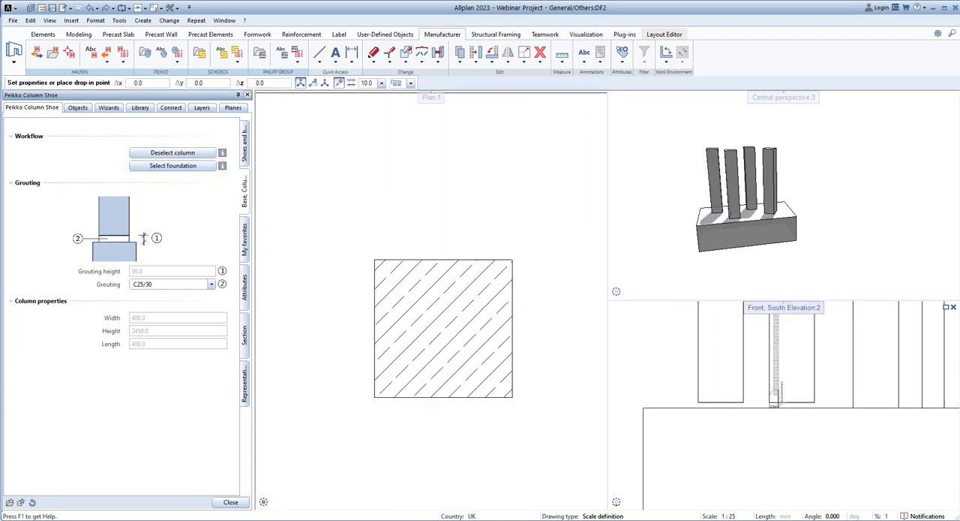
click(649, 444)
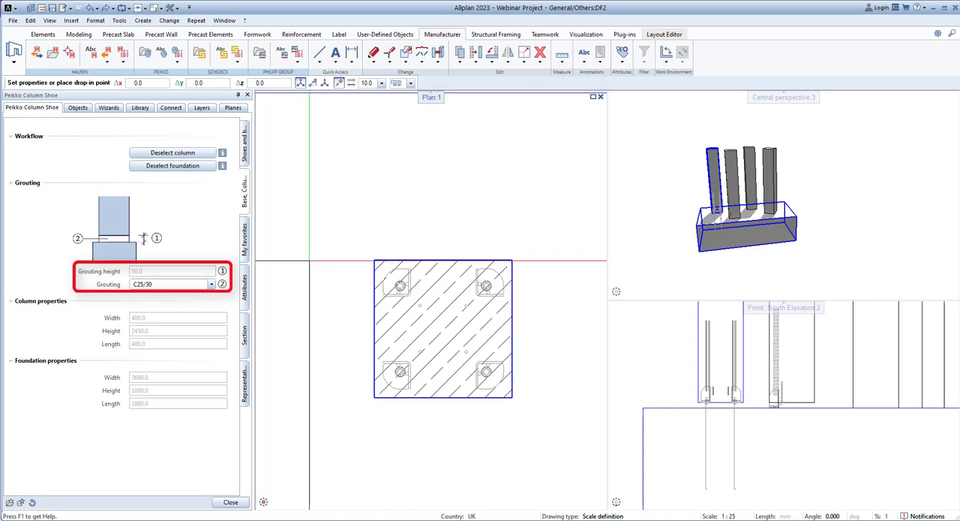
Save the current settings as a favourite named Peikko with the description Demo.
click(244, 239)
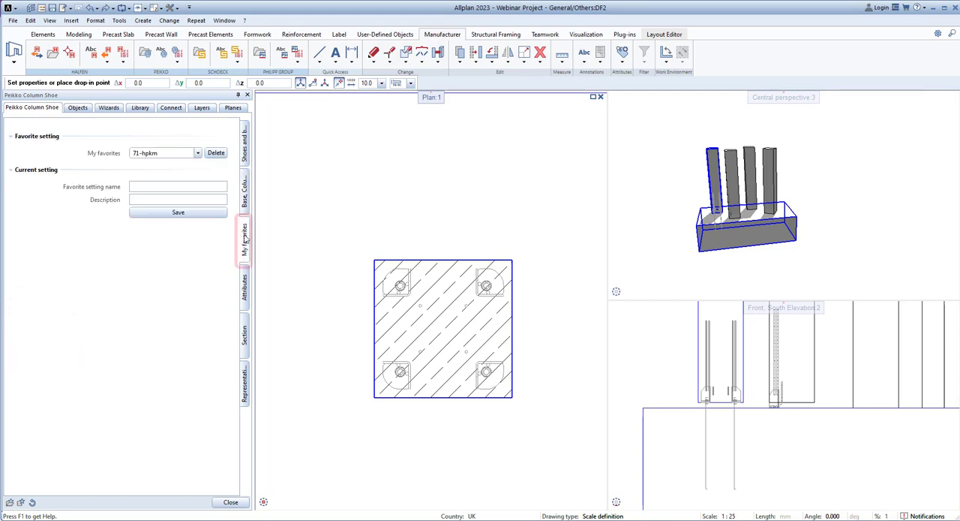
click(177, 186)
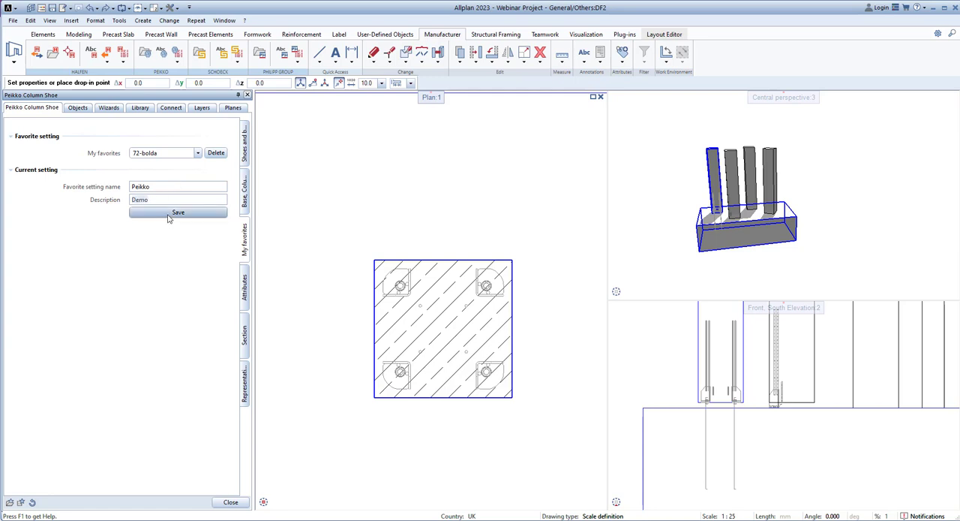
click(178, 212)
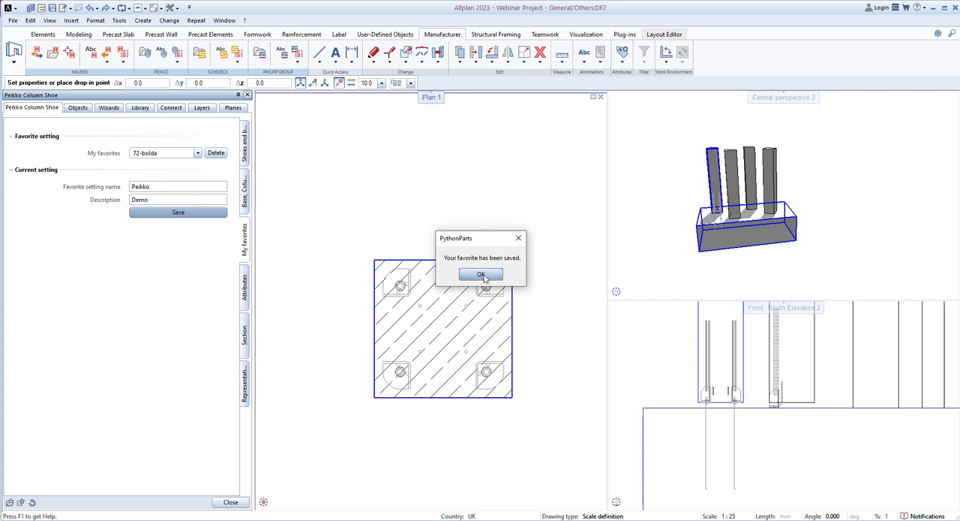
click(482, 275)
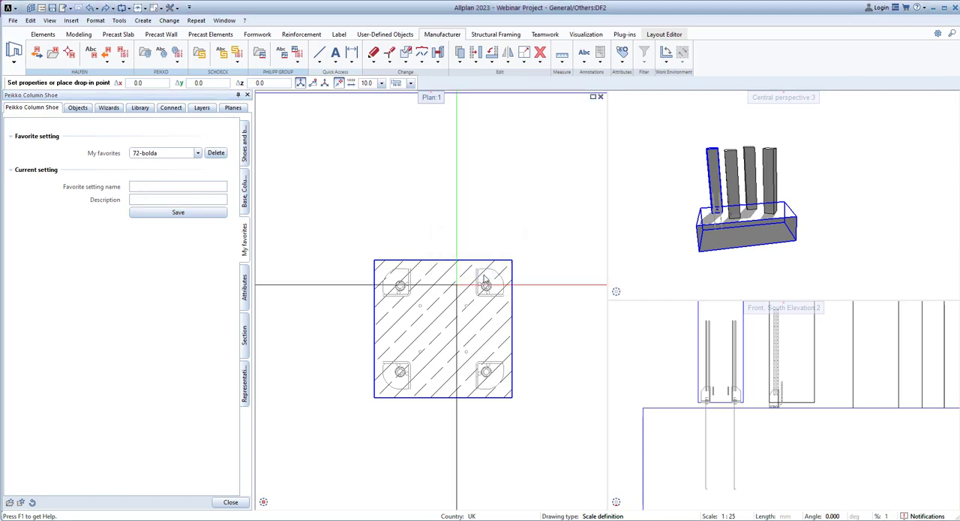
Choose the favourite 75-Peikko and return to the shoe and bolt settings.
click(198, 154)
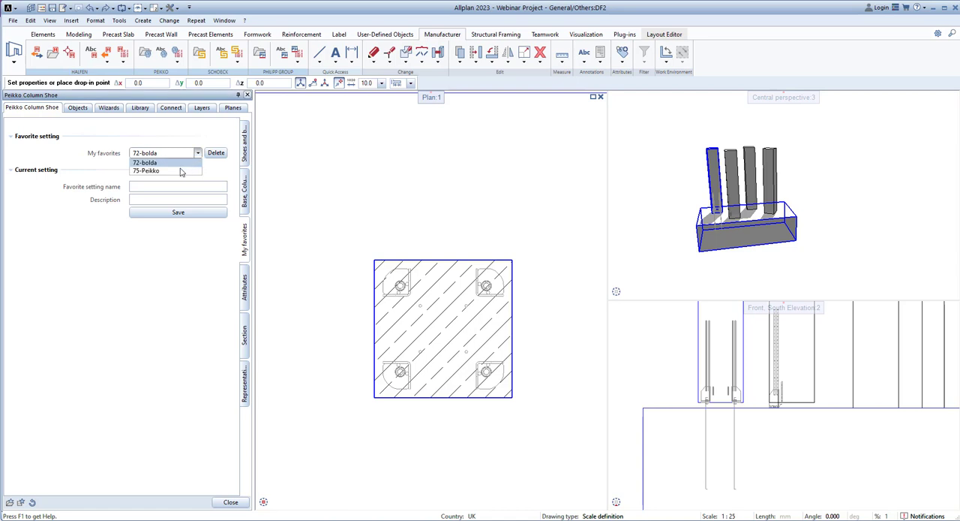
click(178, 171)
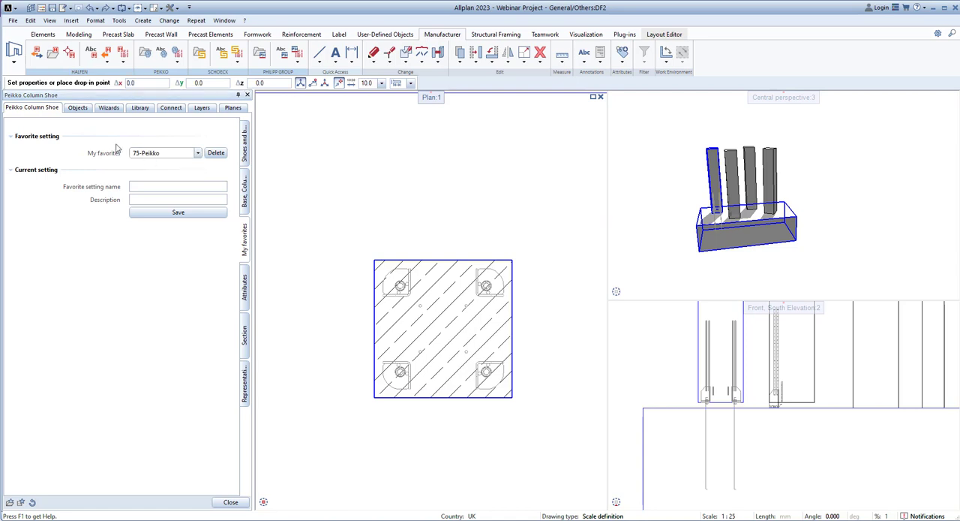
click(245, 150)
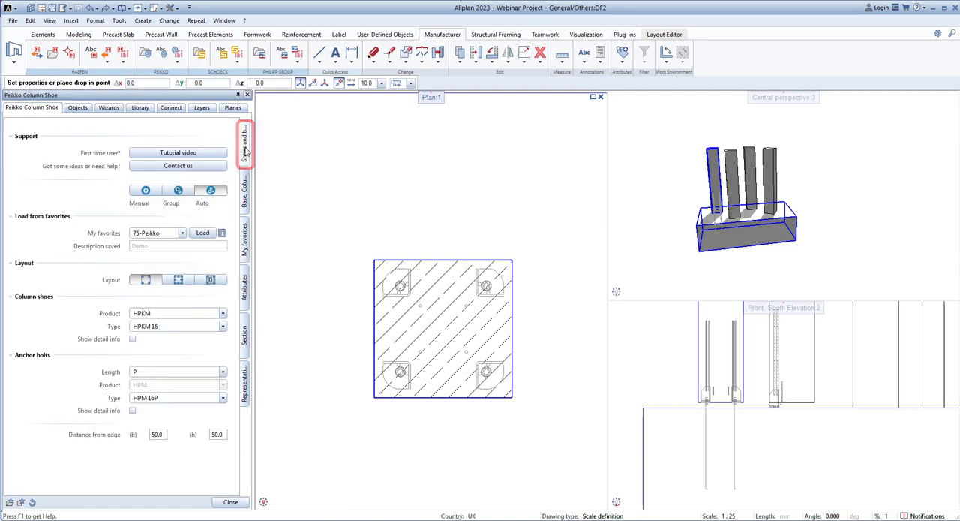
Change the column shoe type to HPKM 20 and load the favourite 75-Peikko over it.
click(159, 325)
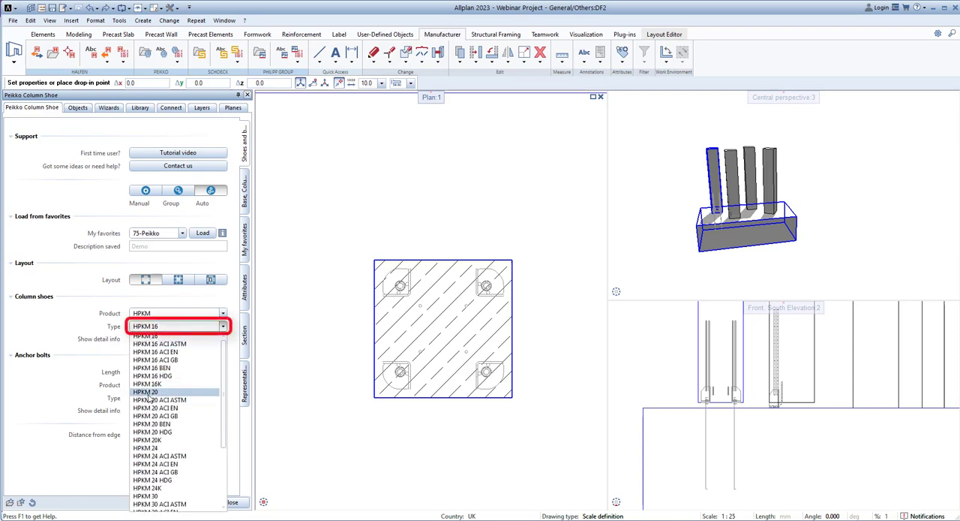
click(149, 398)
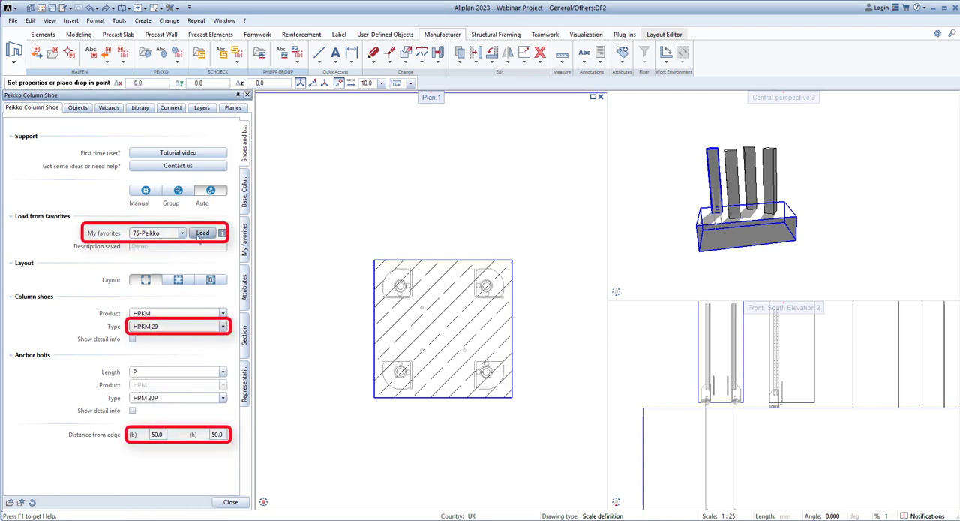
click(201, 234)
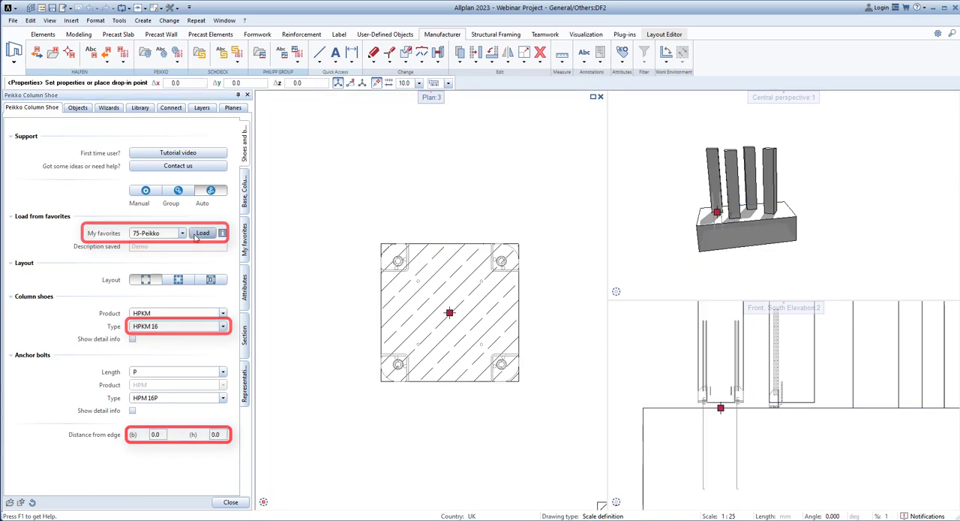
Review the attributes of the corner column shoe and finish placing the automatic shoe and bolt group.
click(244, 289)
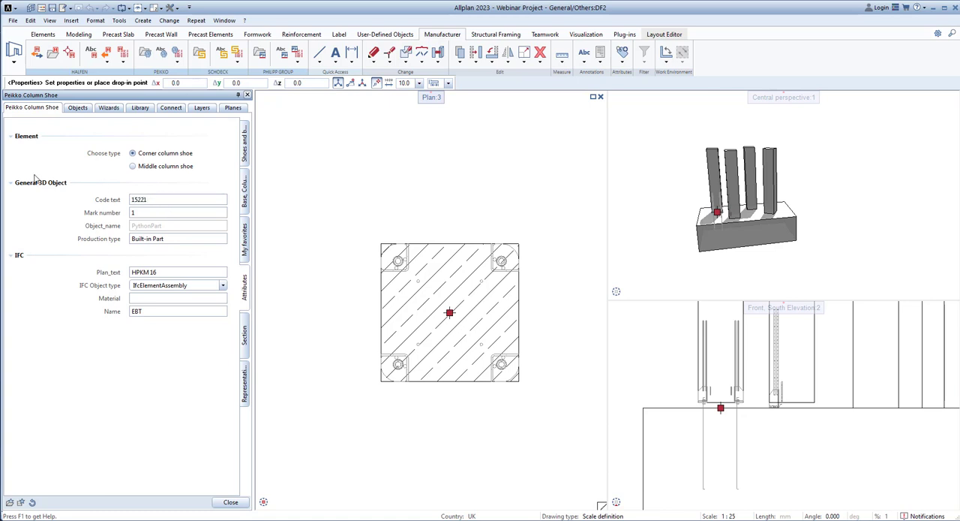
key(Escape)
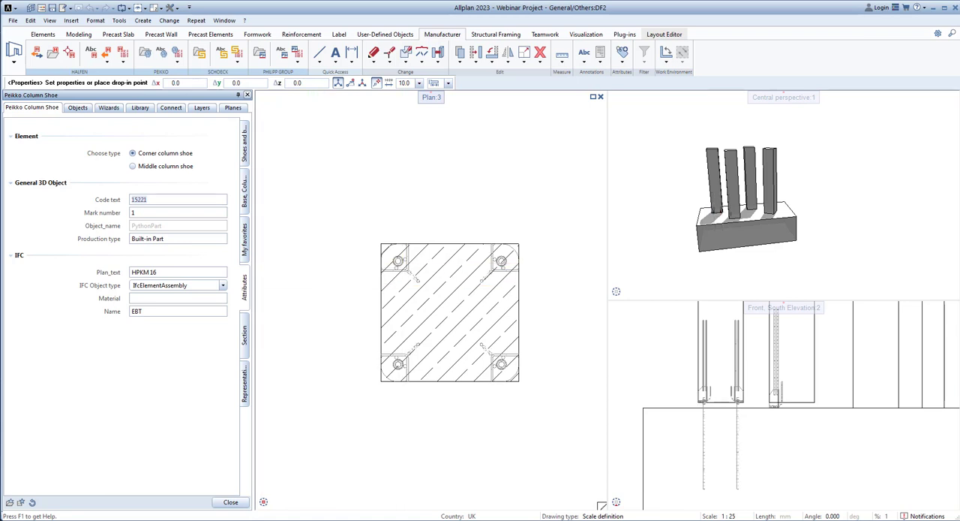
Check the code text of the placed shoe group in its Modify Attributes dialog.
right_click(397, 266)
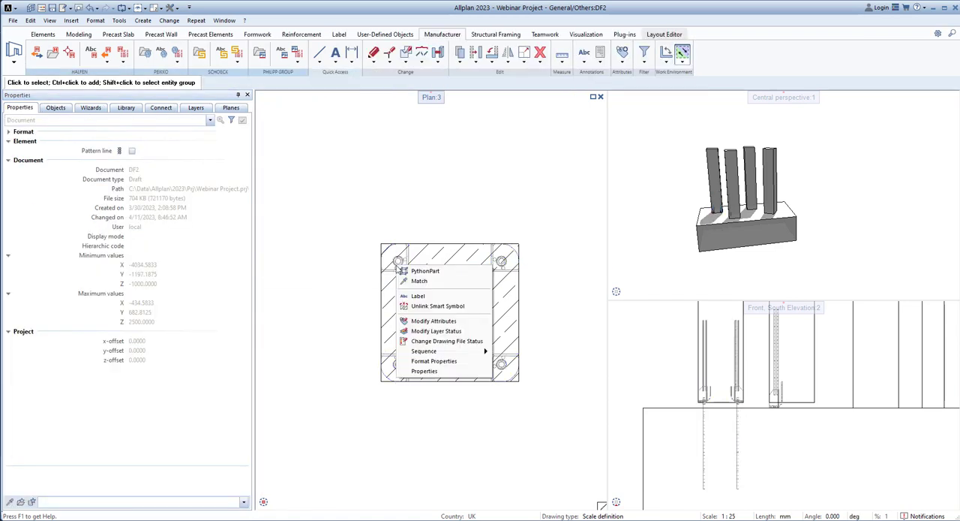
click(428, 322)
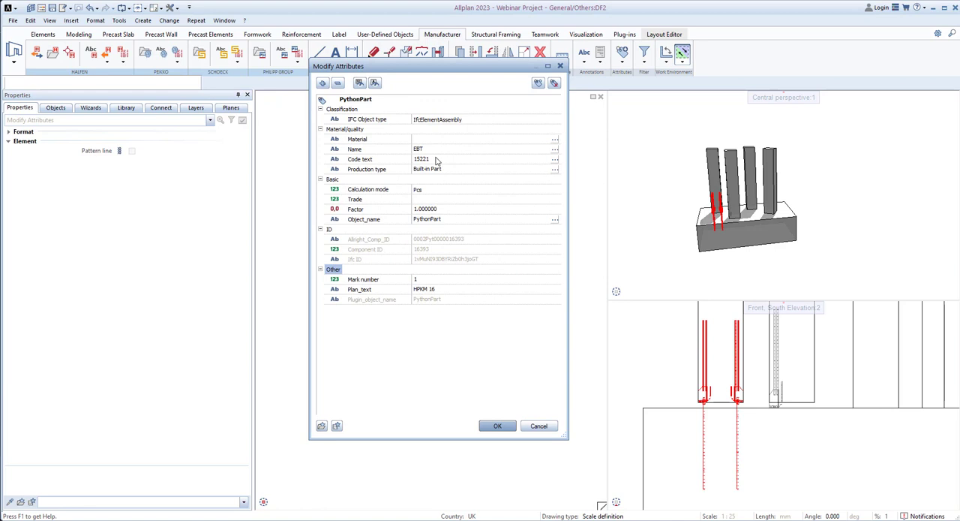
click(446, 160)
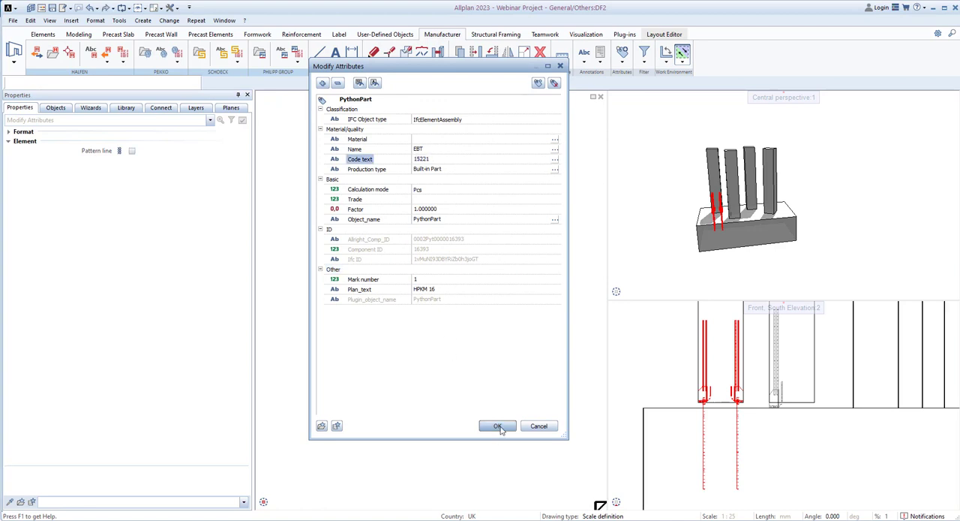
click(498, 427)
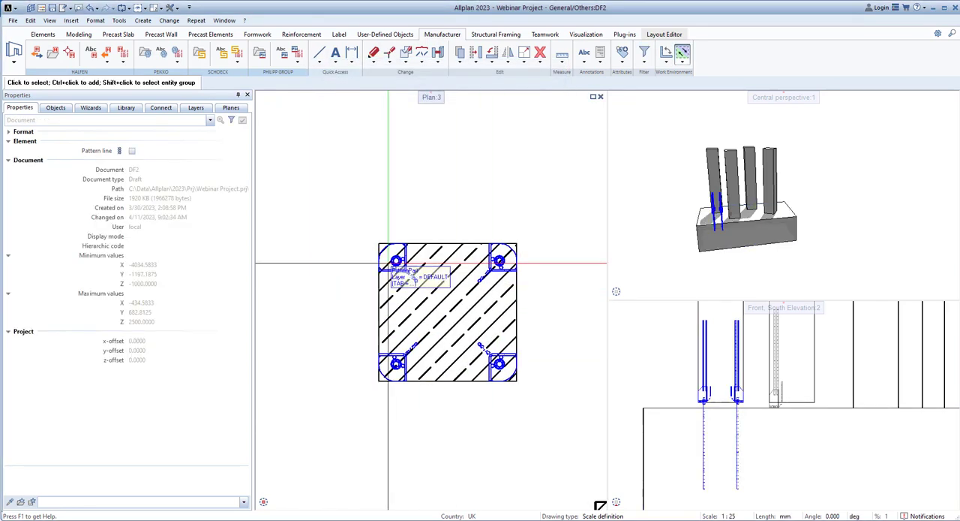
Reopen the placed shoe group for editing and set its representation to pen 1.00 and line type 2.
double_click(412, 277)
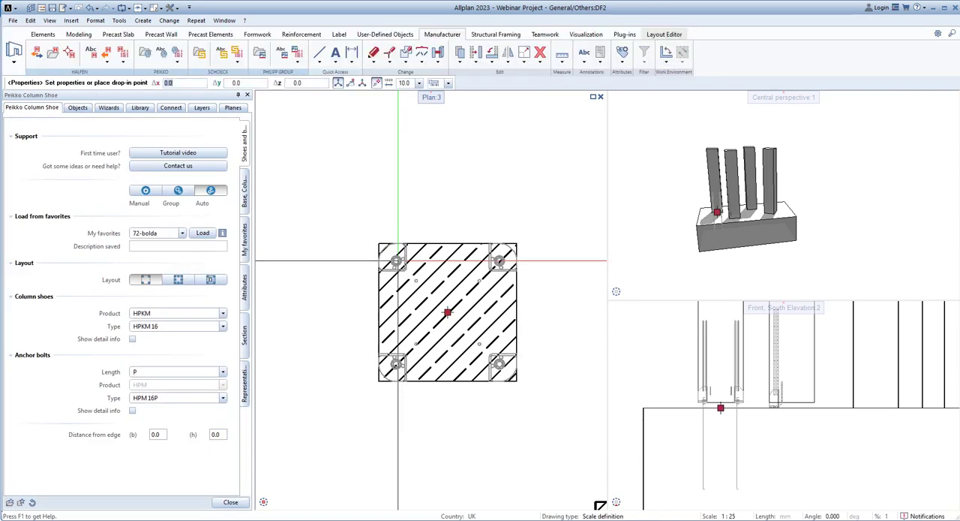
click(245, 383)
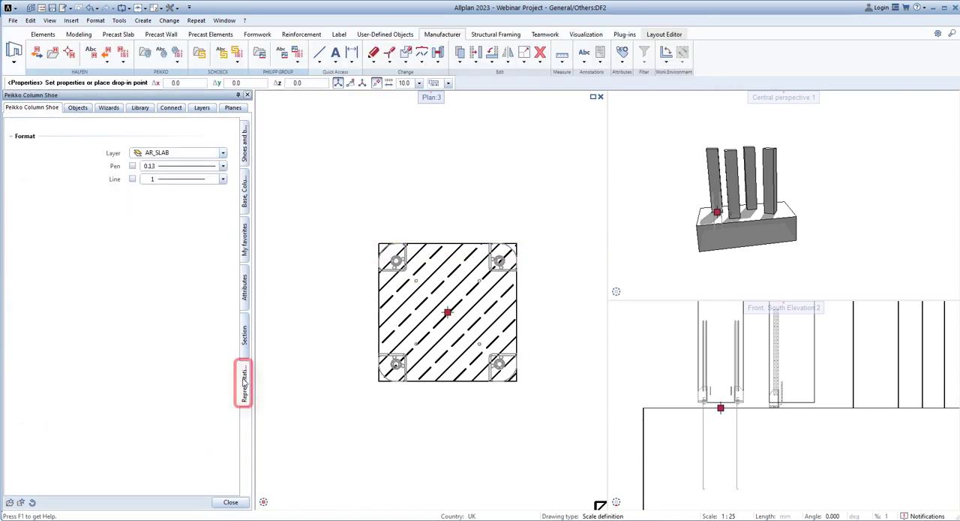
click(224, 165)
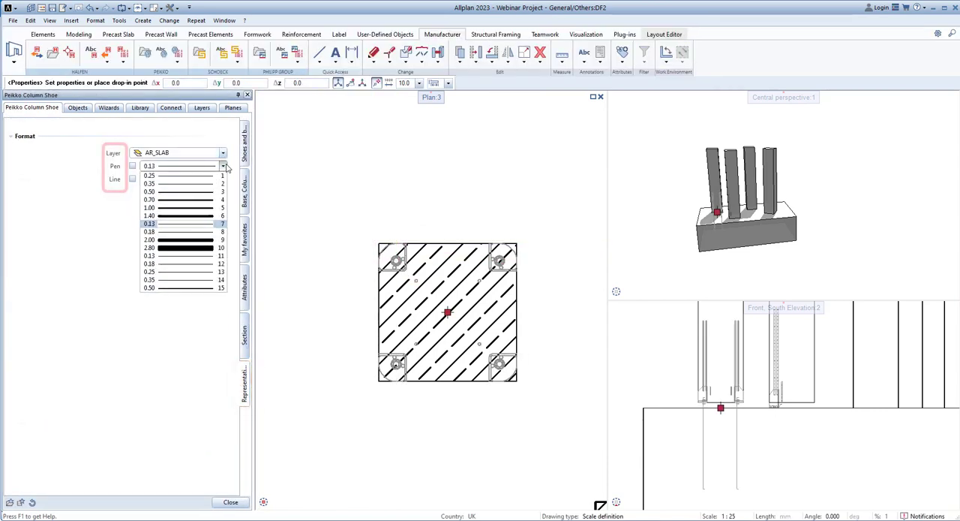
click(185, 209)
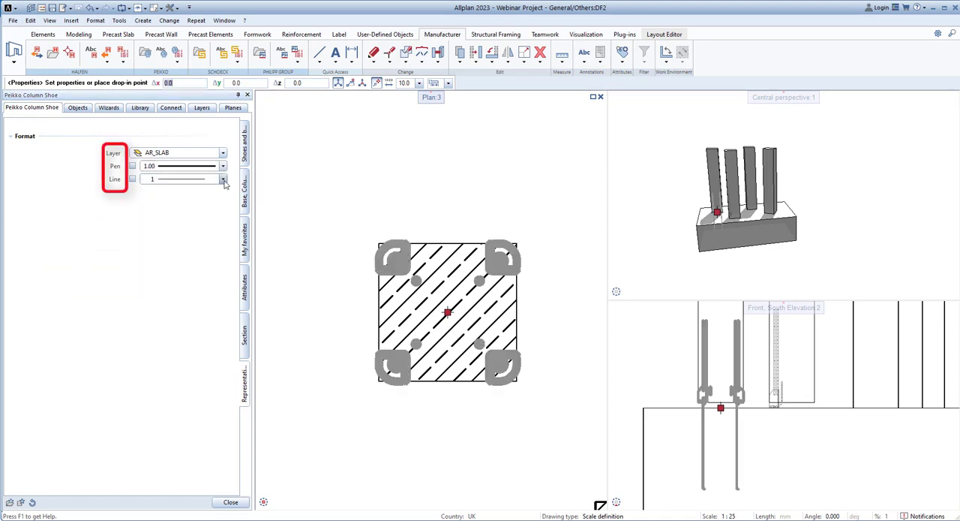
click(223, 178)
click(204, 192)
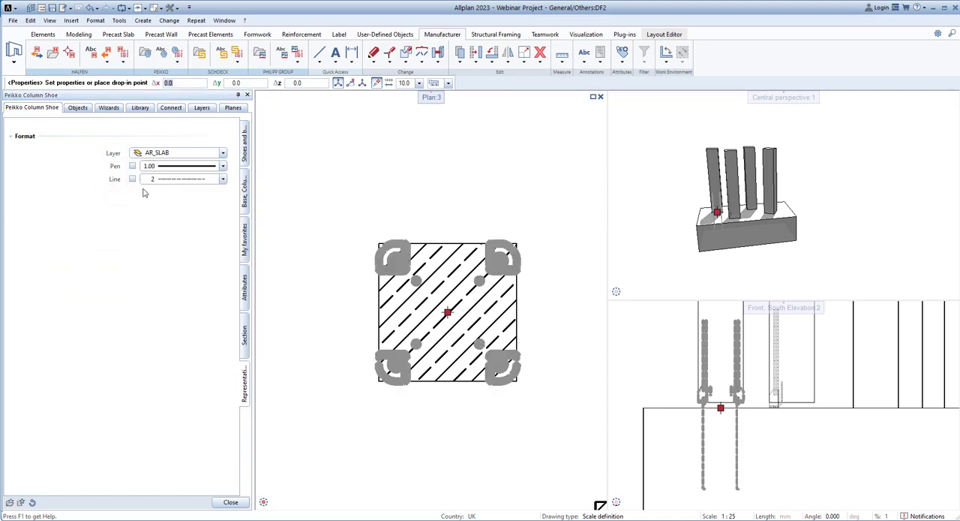
Try taking the group's pen and line type from the layer and switch both options off again.
click(132, 167)
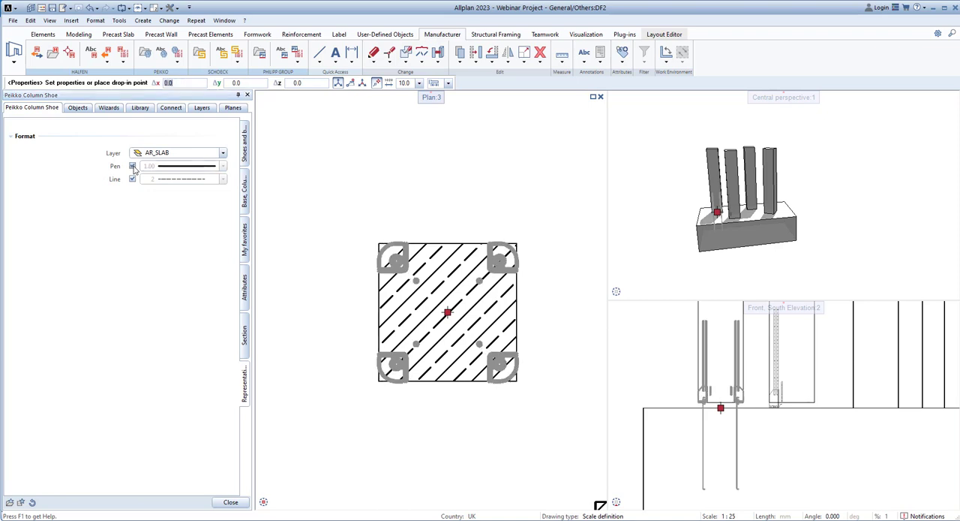
click(133, 180)
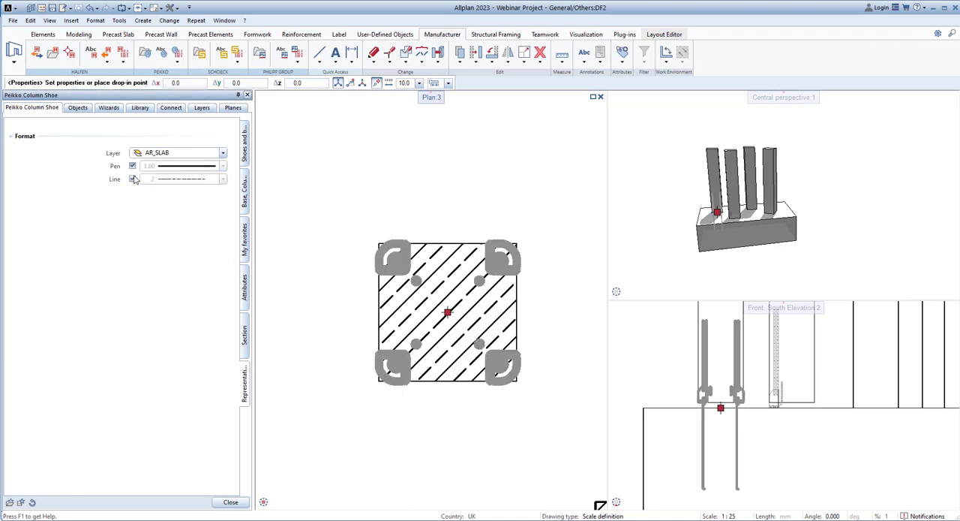
click(133, 180)
Set the shoe group's pen to 0.13 and its line type to 1.
click(206, 166)
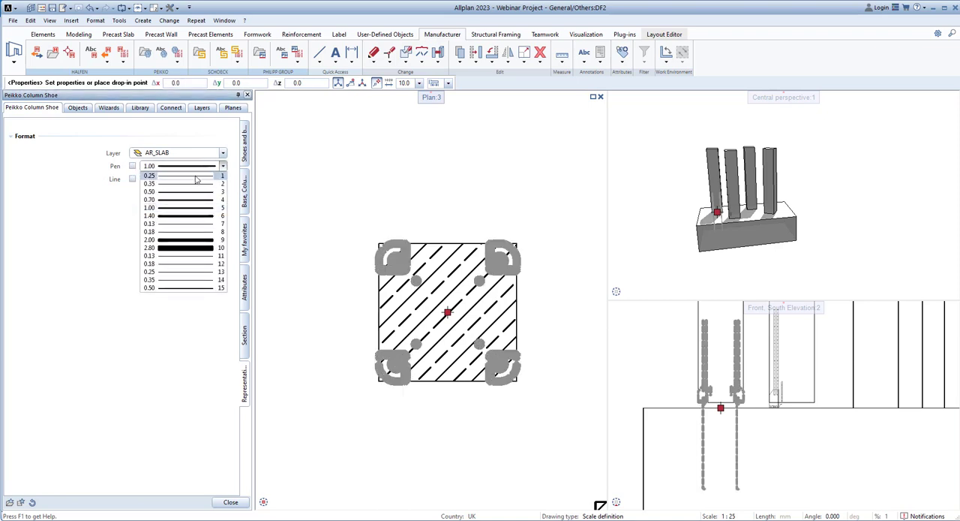
click(187, 223)
click(192, 178)
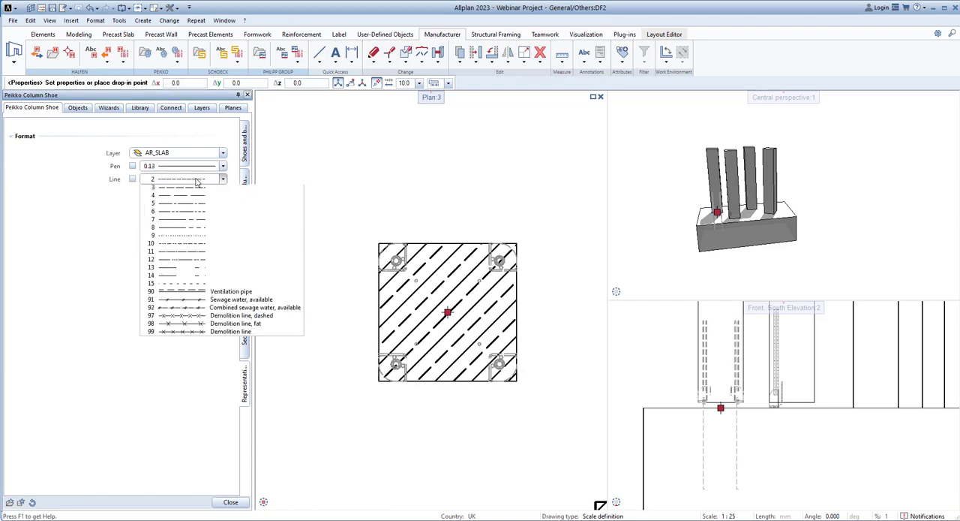
click(194, 192)
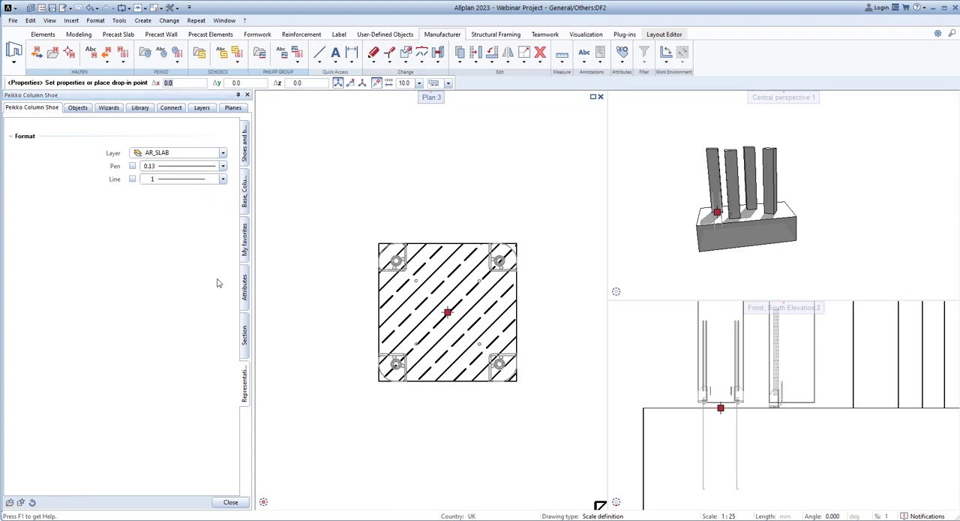
Create a cross section of the column with the shoe group and place it above the foundation in the plan.
click(248, 338)
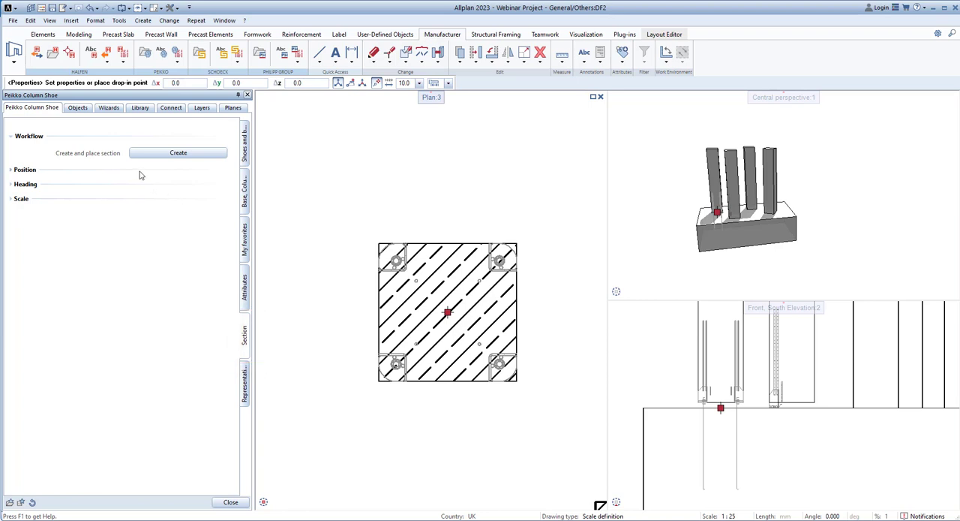
click(188, 153)
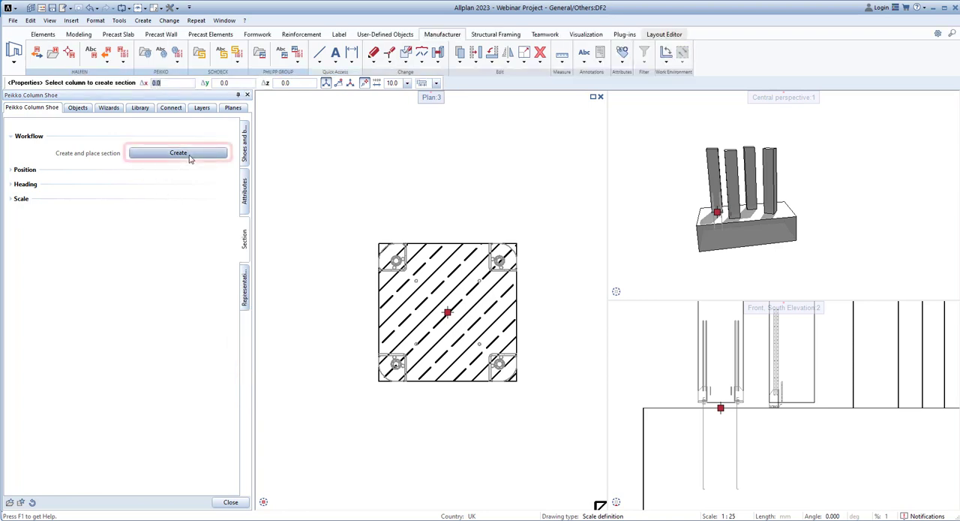
click(446, 311)
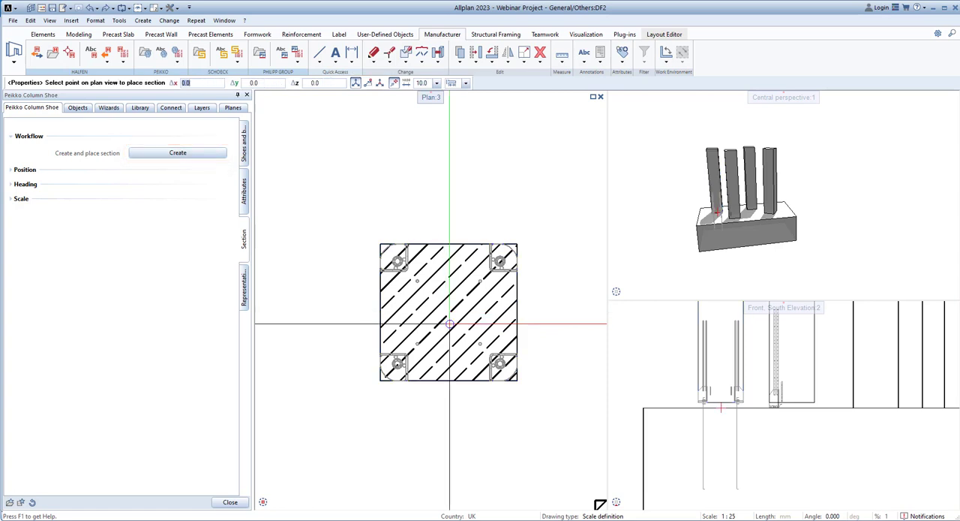
scroll(449, 311, down, 3)
middle_drag(431, 189, 430, 369)
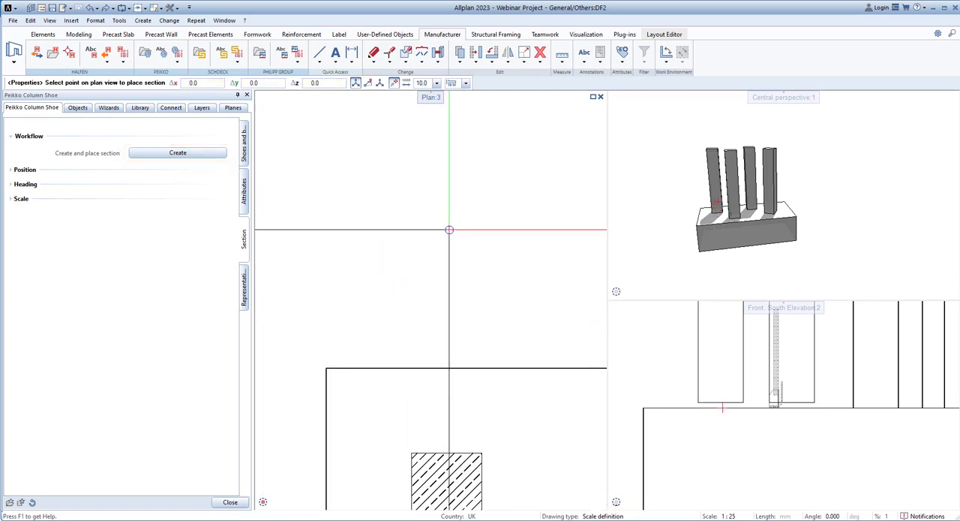
click(454, 234)
middle_drag(453, 206, 425, 336)
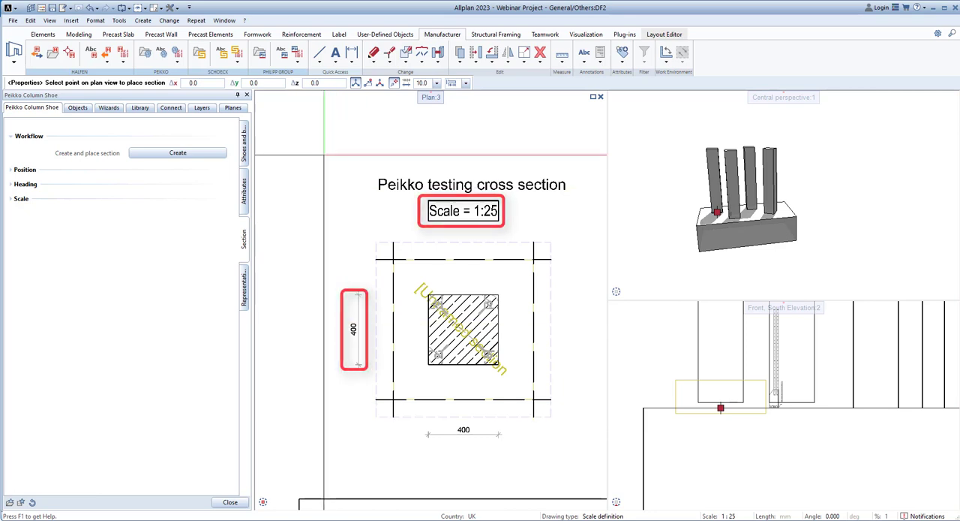
drag(324, 155, 590, 458)
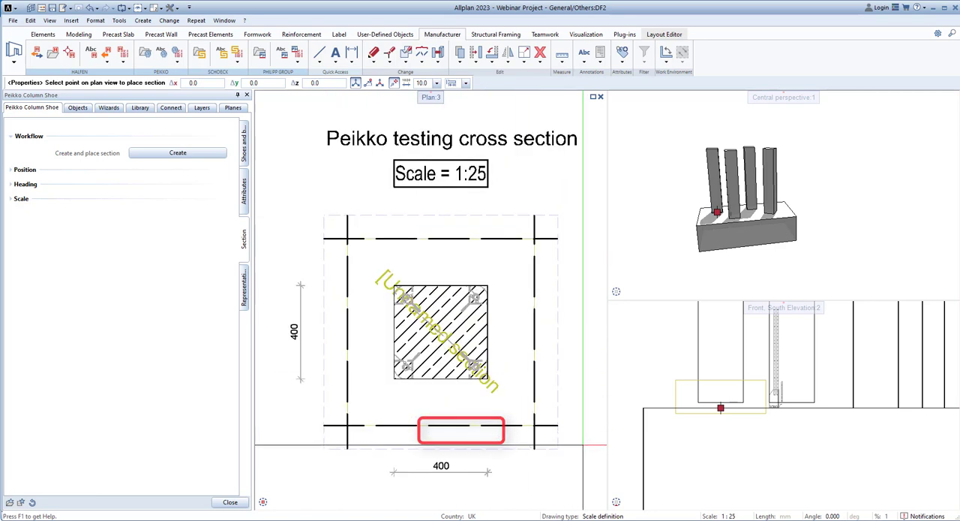